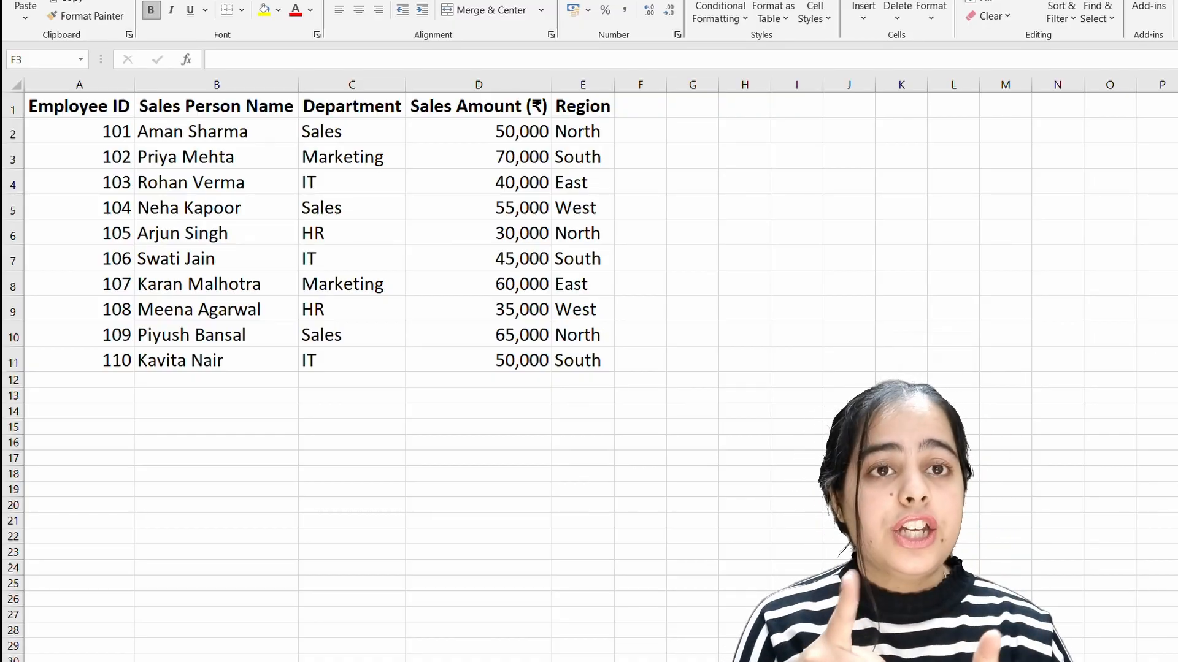
Step: Start an AVERAGEIF formula in cell F3 with the Department cells C2:C11 as the criteria range
left_click(641, 151)
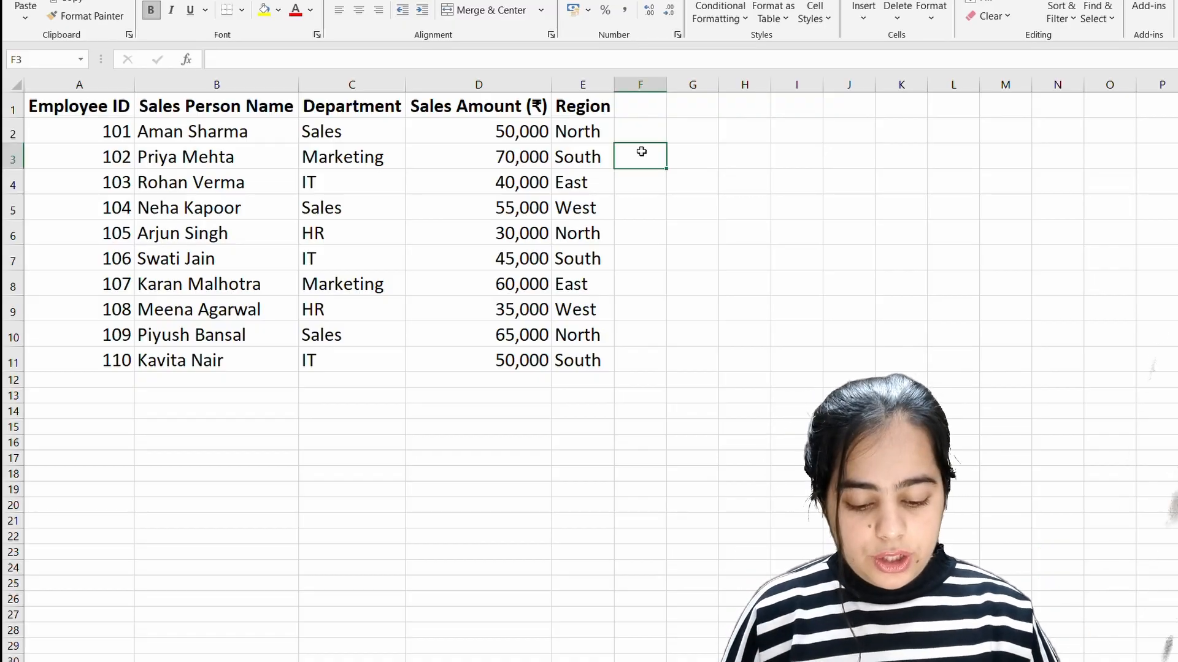
type("=av")
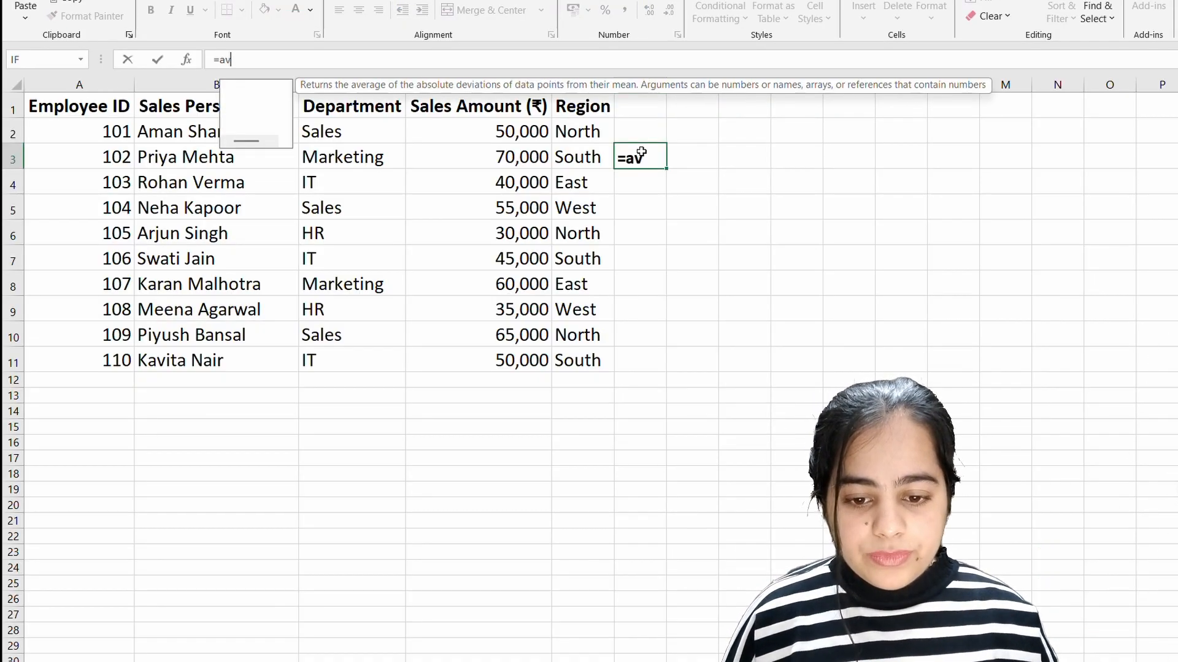
type("er")
key("Down")
key("Down")
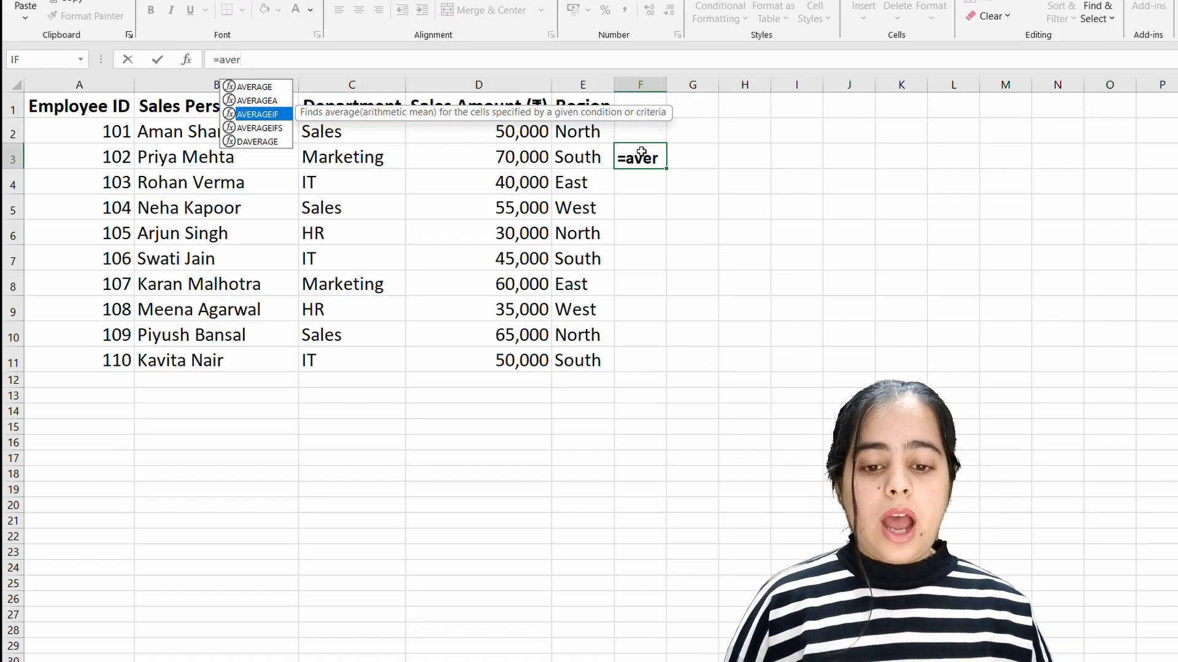
key("Tab")
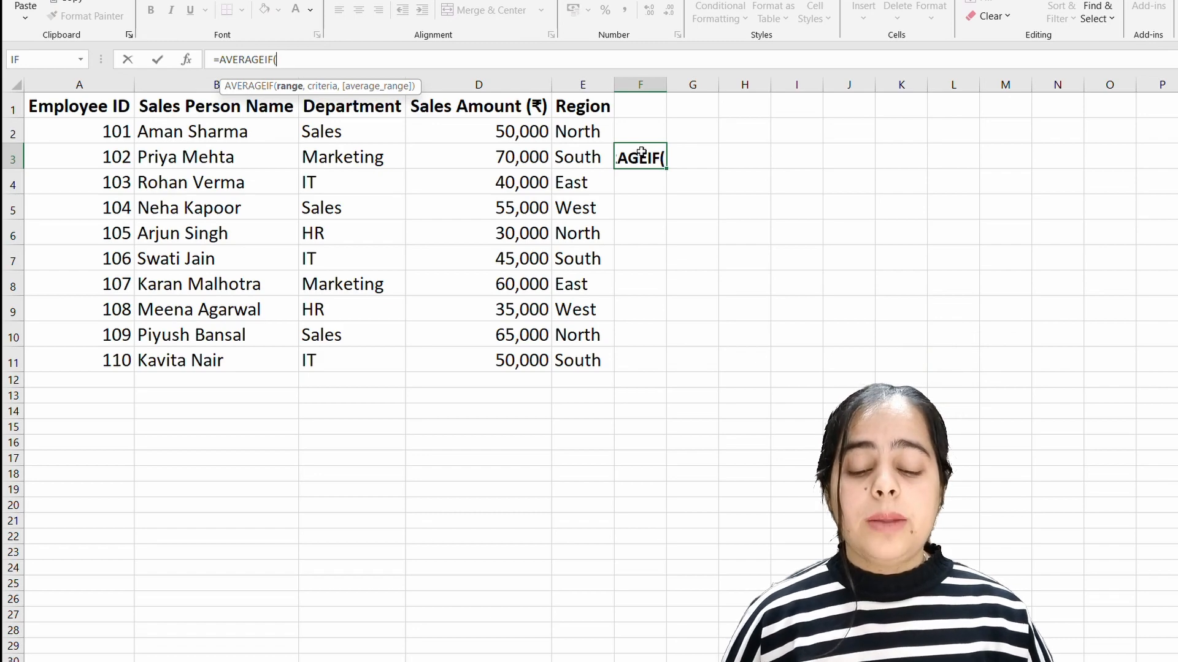
left_click_drag(387, 129, 365, 351)
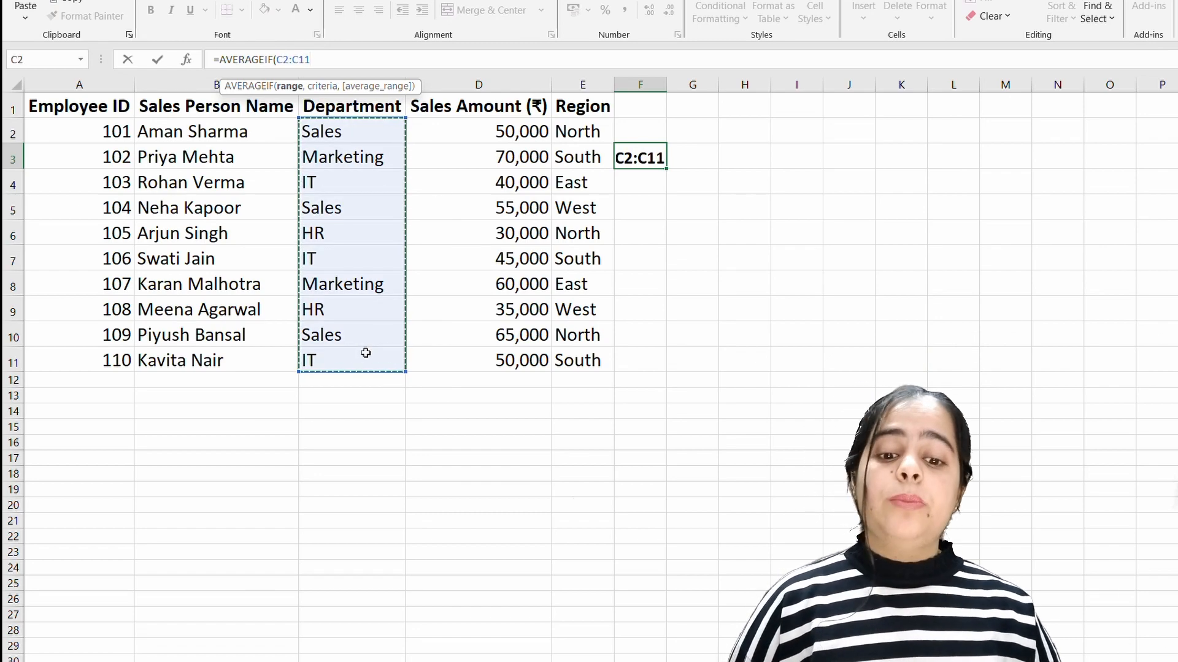
Step: Complete the AVERAGEIF formula in F3 with the criterion "Marketing" and the sales amounts D2:D11 as the average range
type(",")
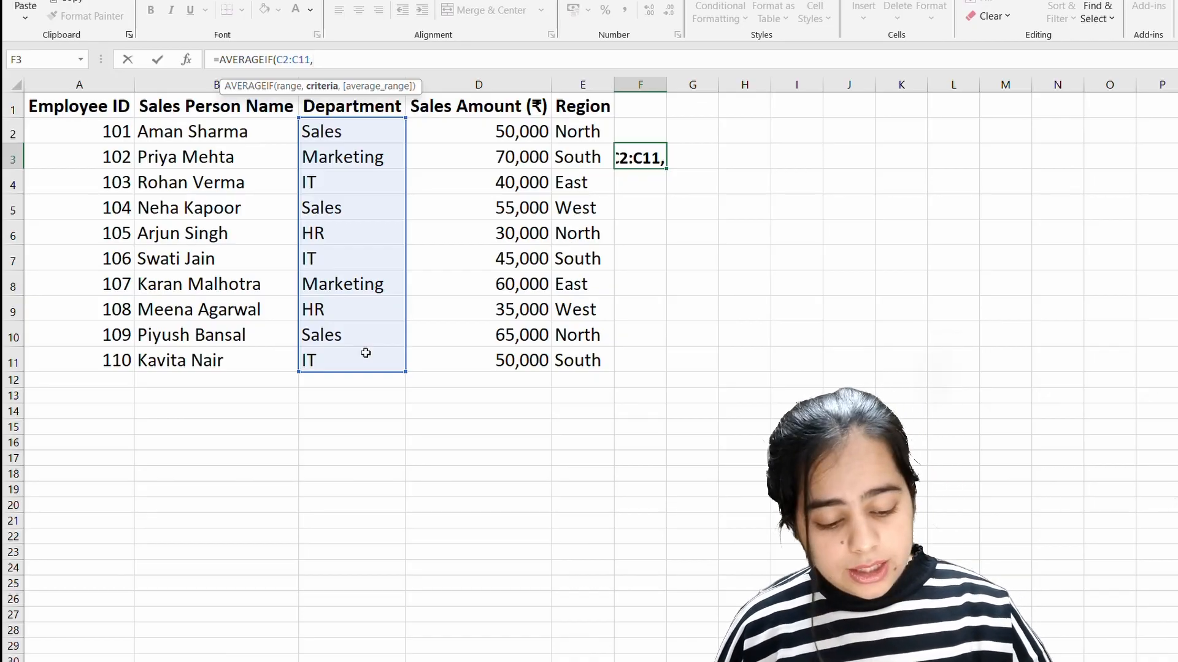
type("\"")
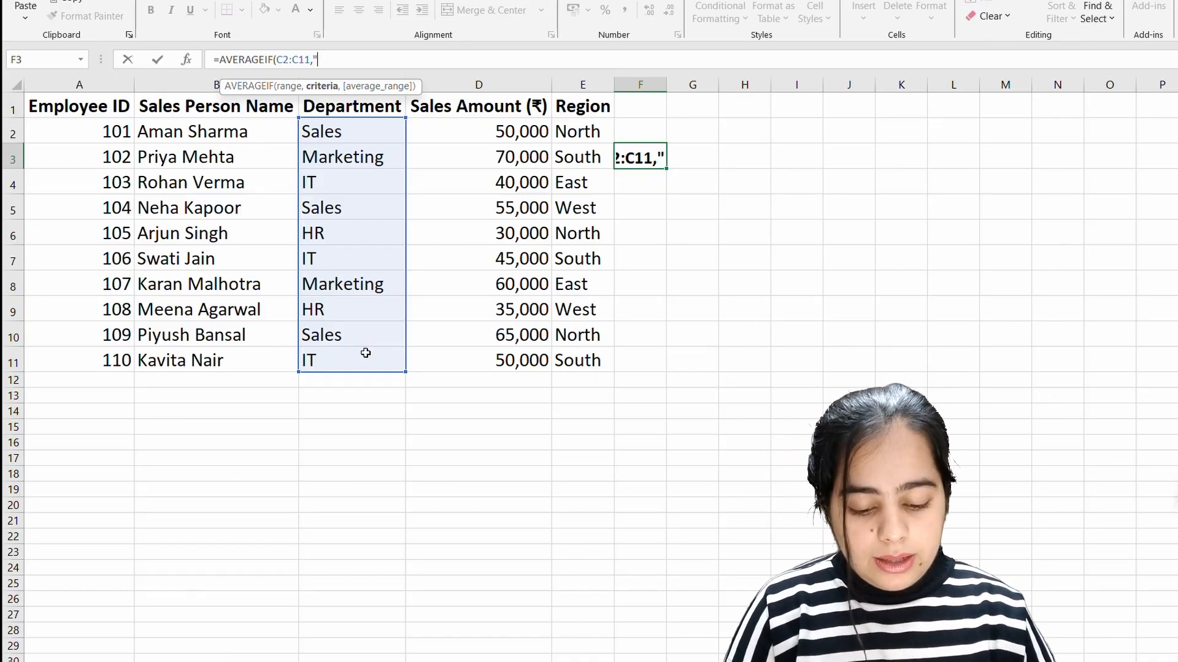
type("Marketing")
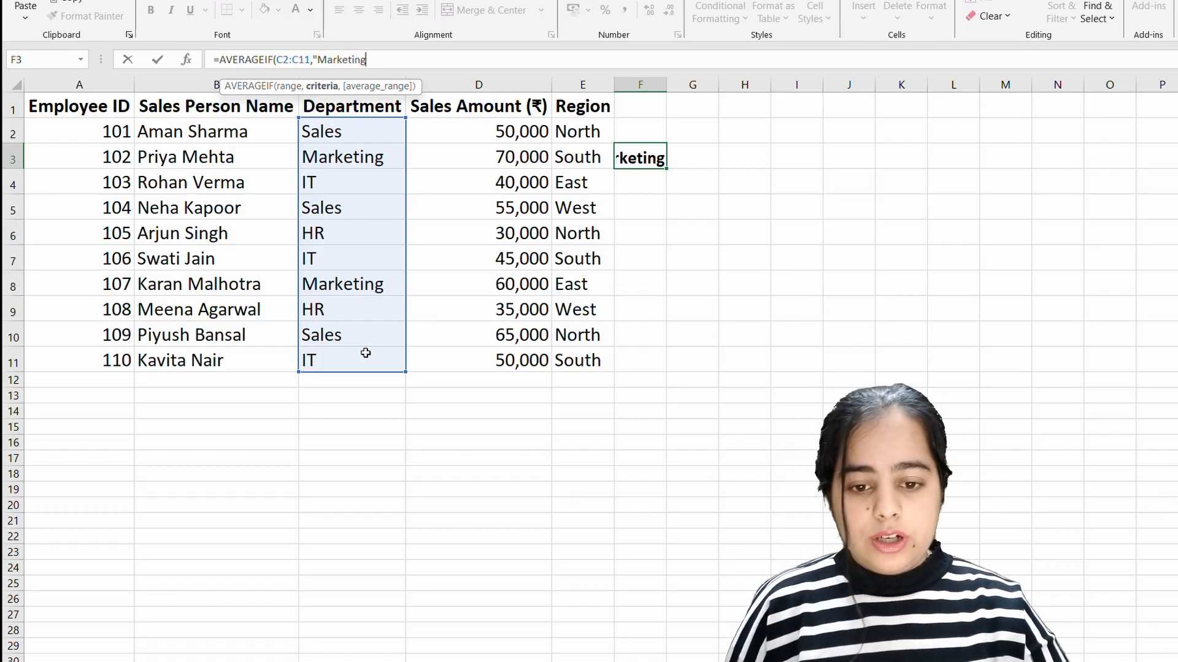
type("\"")
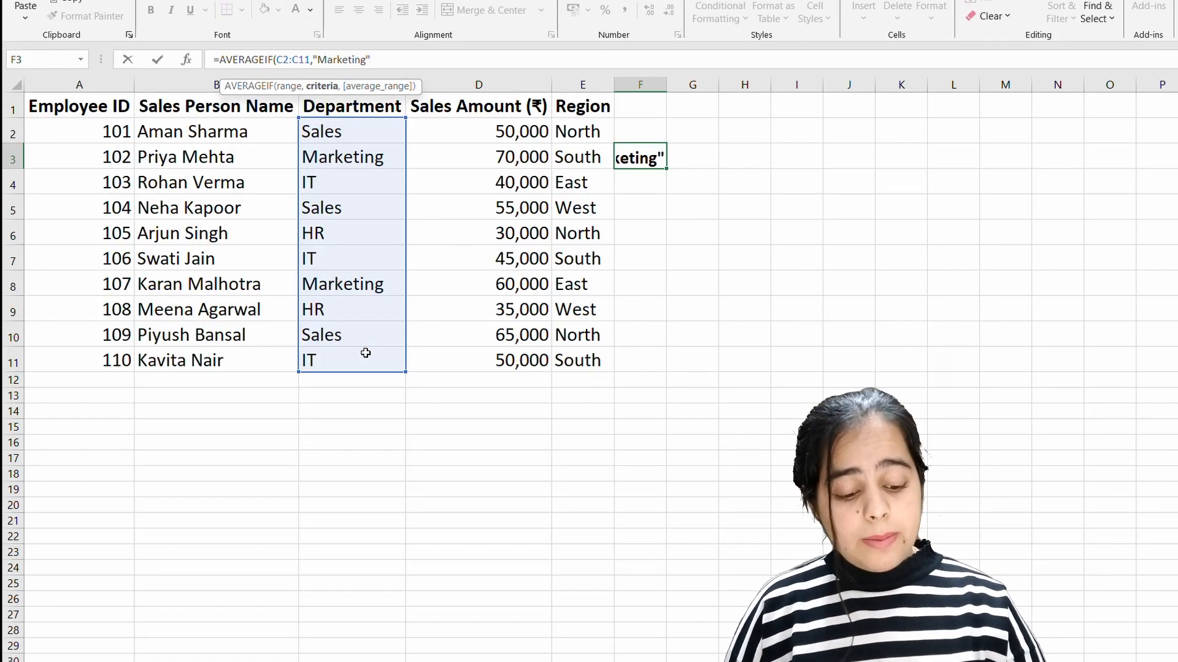
type(",")
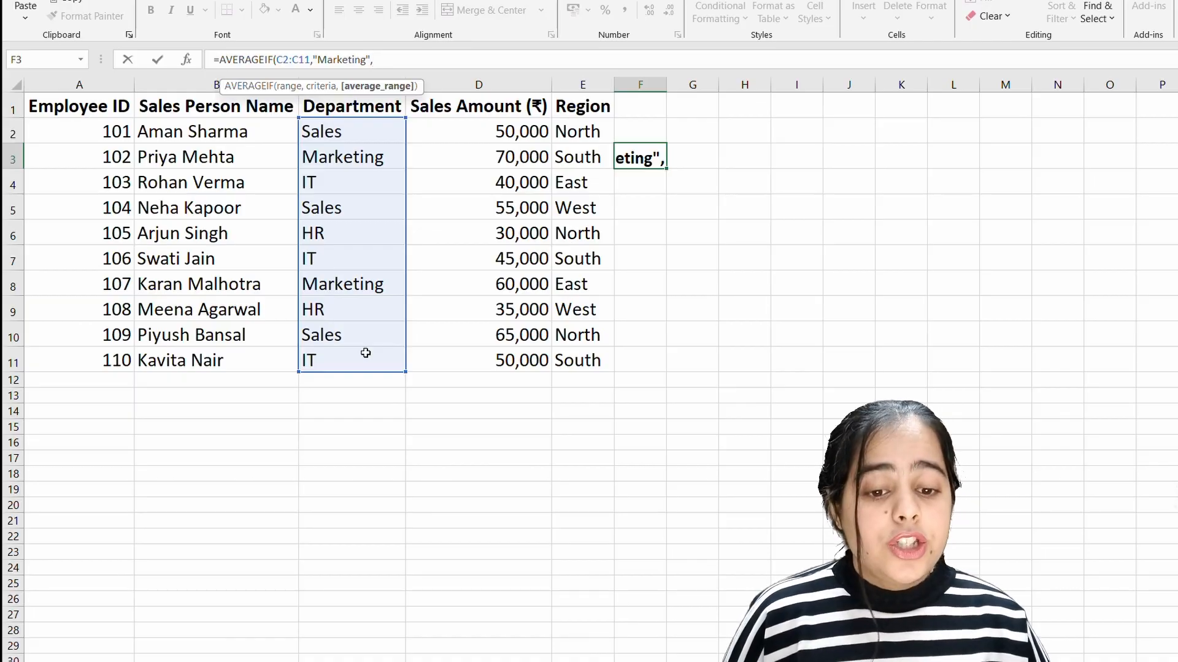
left_click_drag(515, 129, 497, 359)
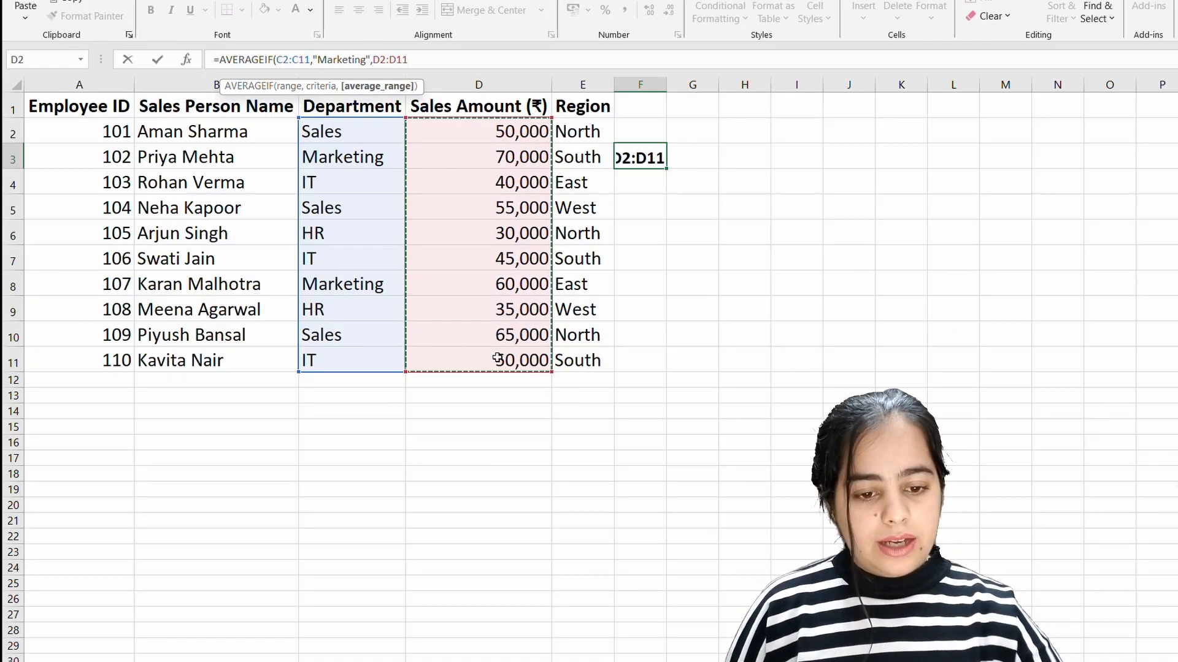
key("Return")
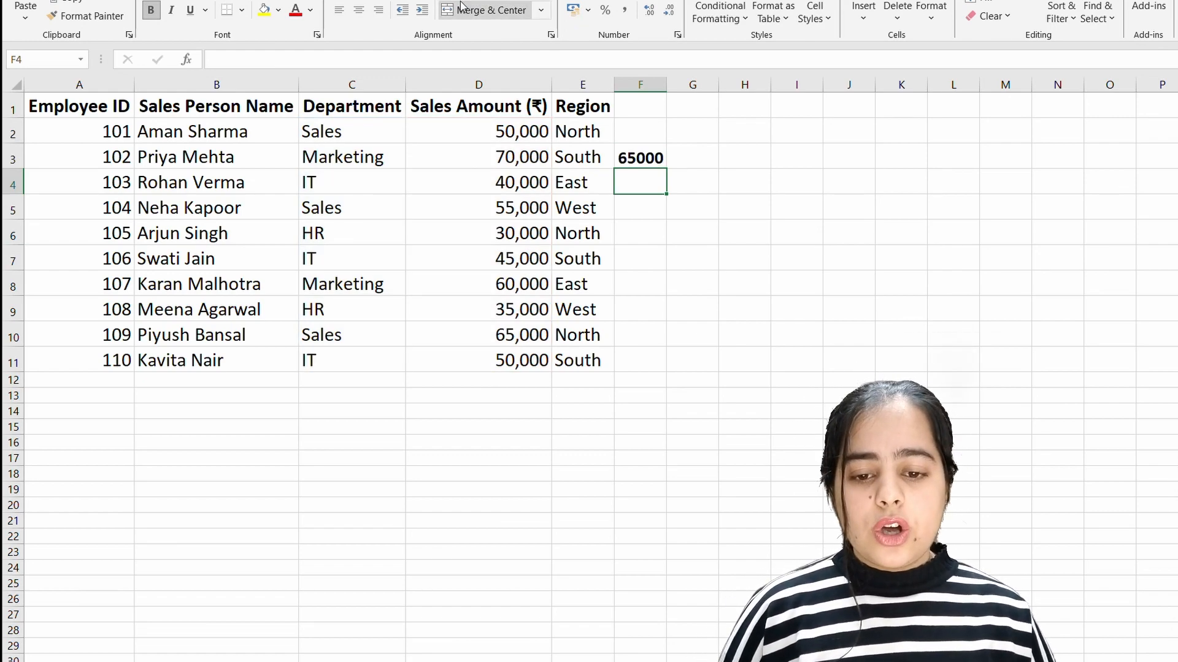
Step: Highlight the two Marketing sales amounts, cells D3 and D8, with a yellow fill
left_click(265, 12)
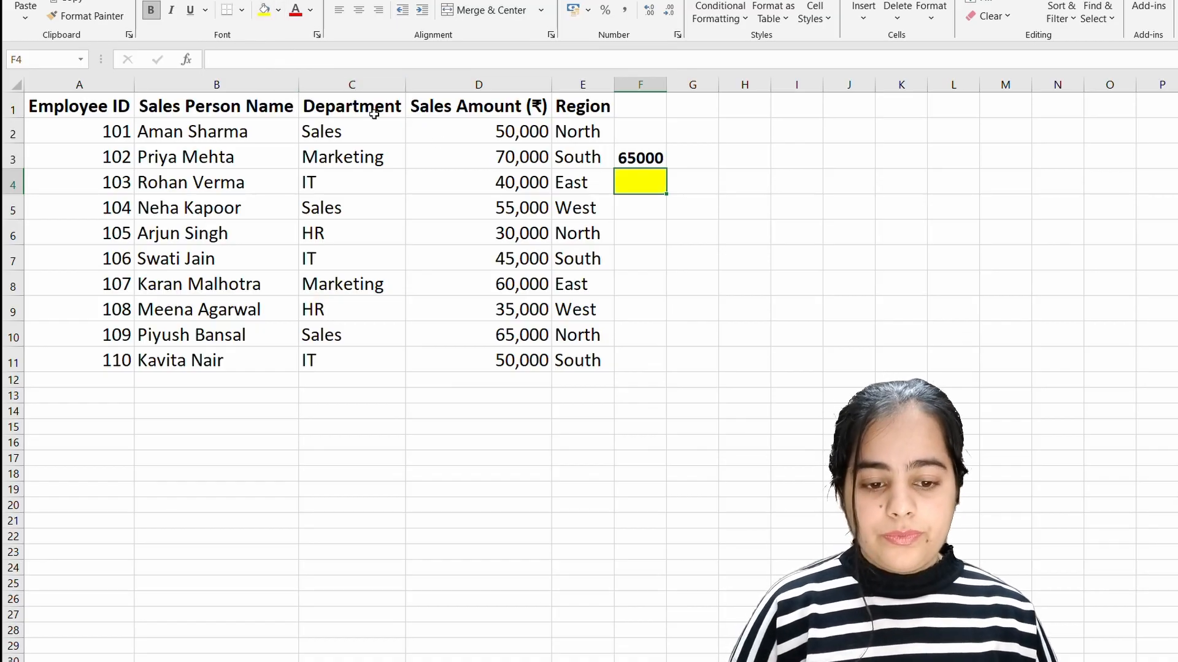
key("ctrl+z")
left_click(508, 157)
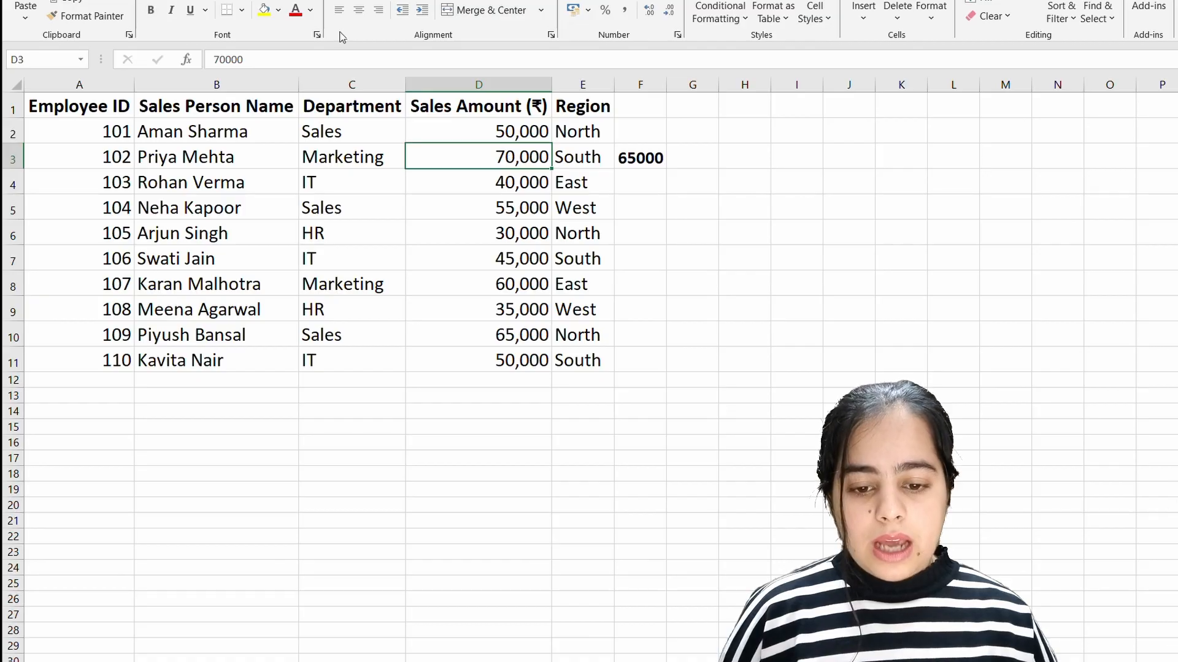
left_click(265, 11)
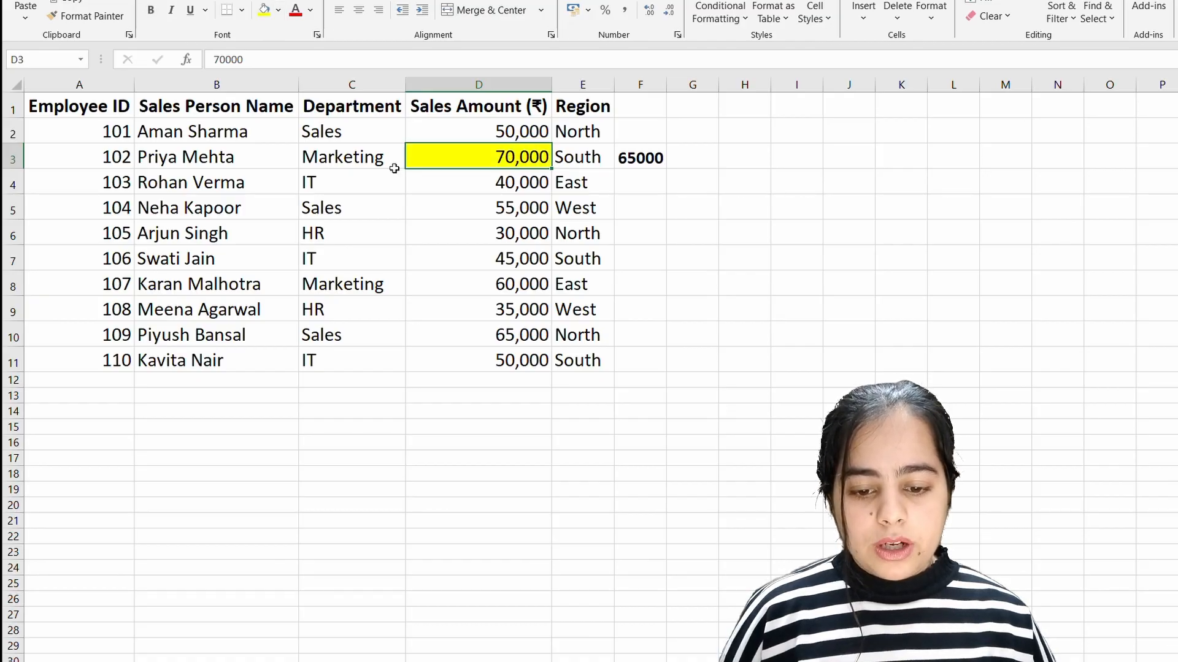
left_click(488, 282)
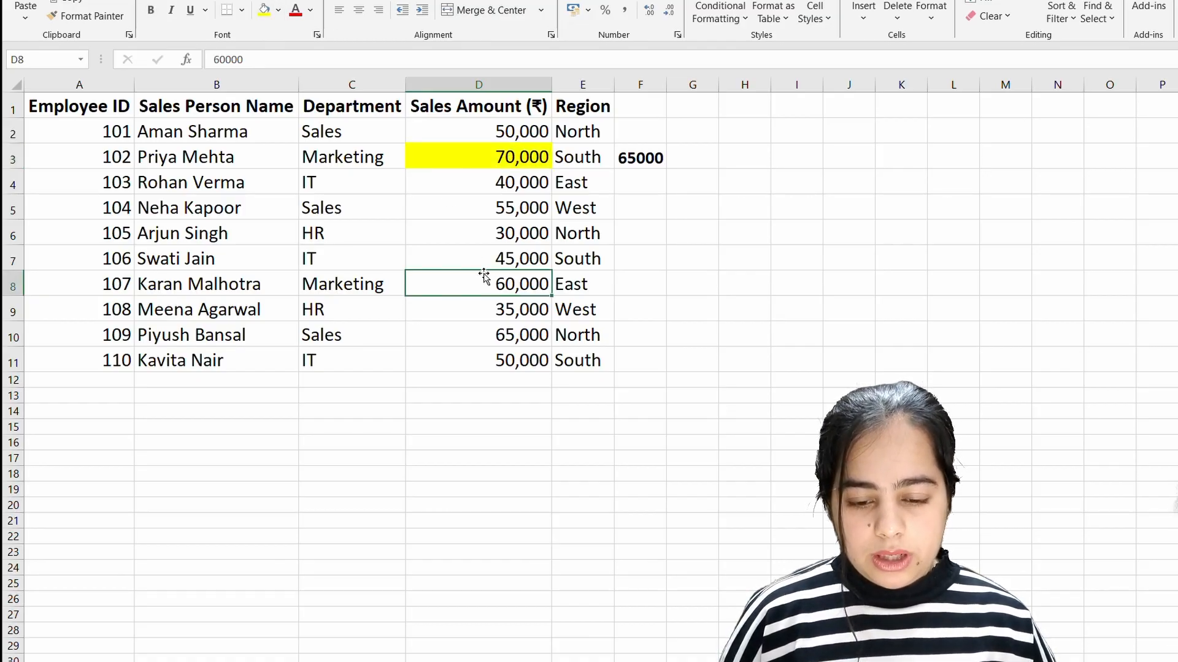
left_click(264, 12)
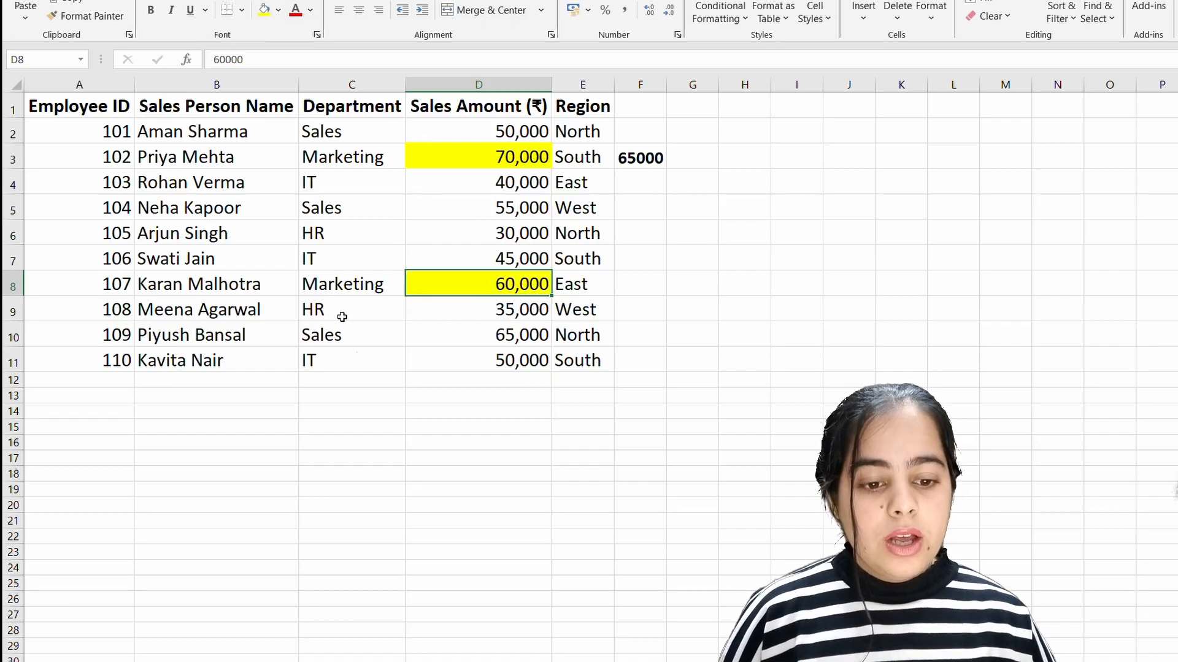
Step: Enter an AVERAGE formula in cell F4 for the two highlighted Marketing amounts, D3 and D8
left_click(693, 155)
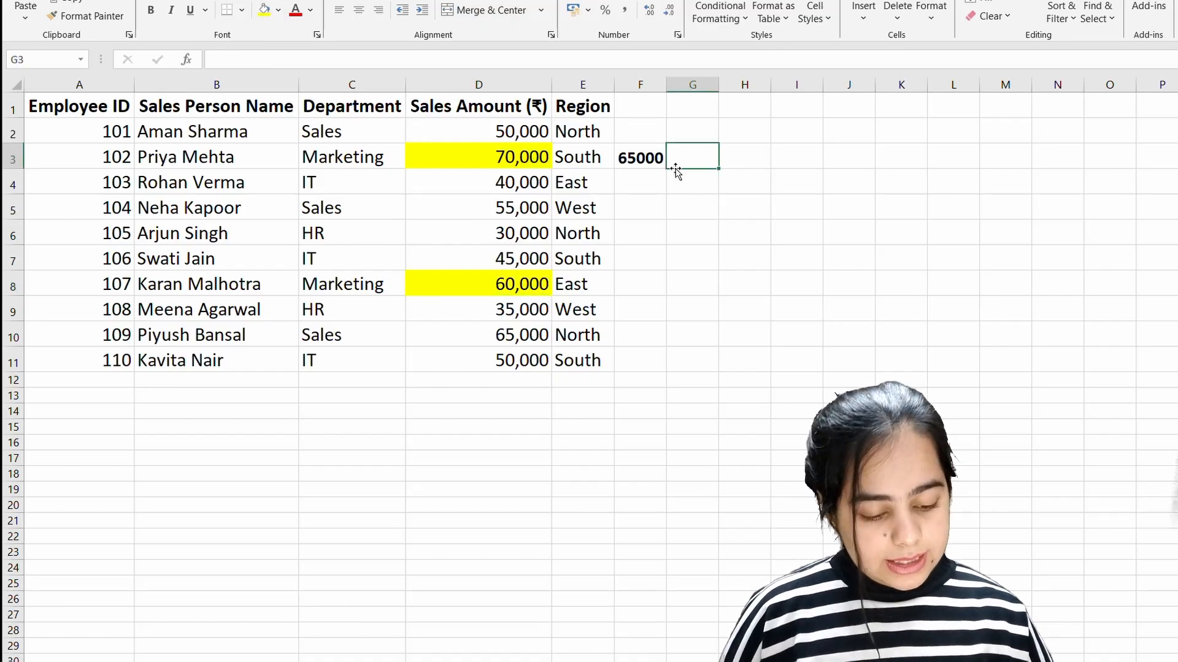
left_click(641, 184)
key("ctrl+b")
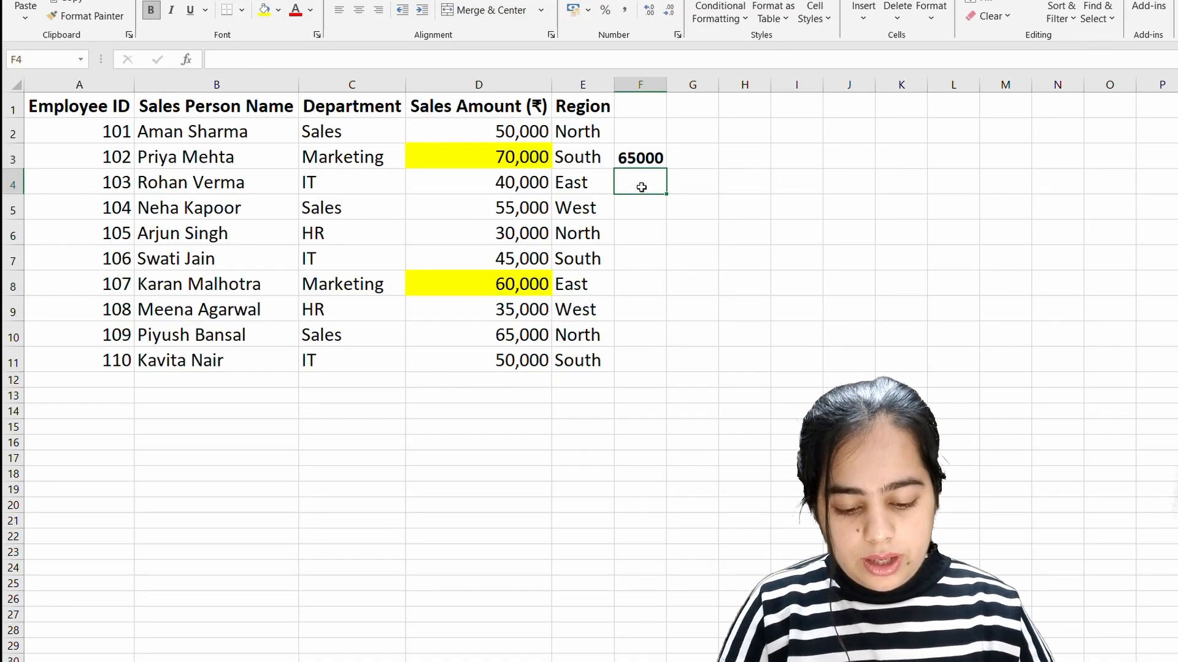
type("=averag")
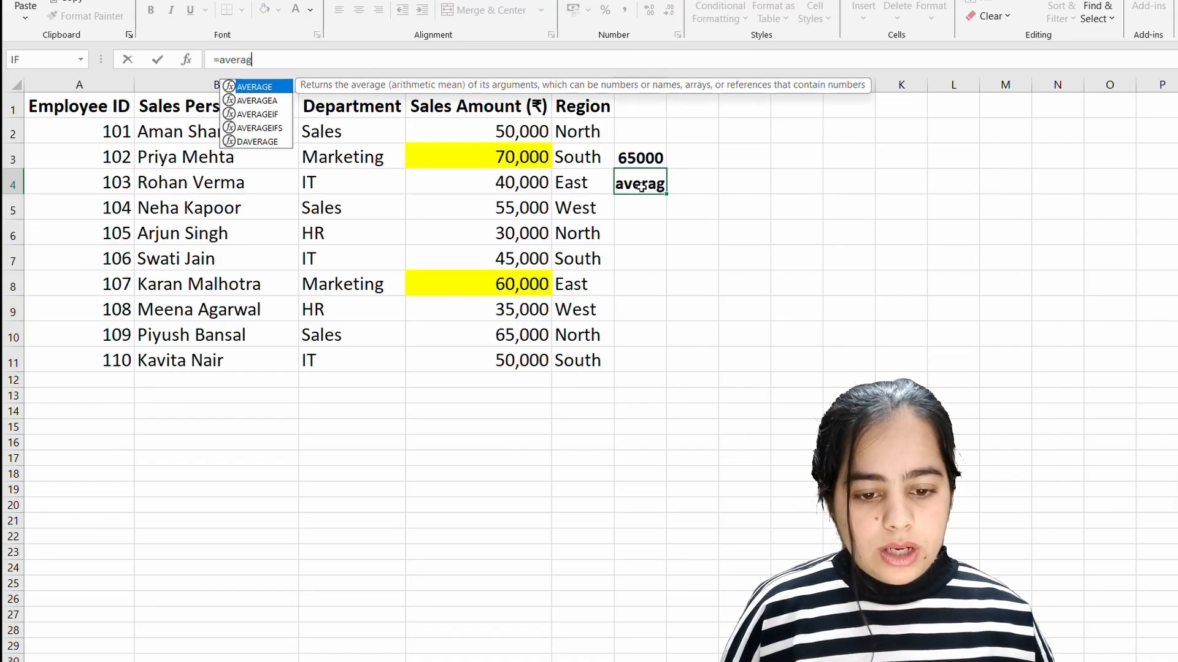
type("e(")
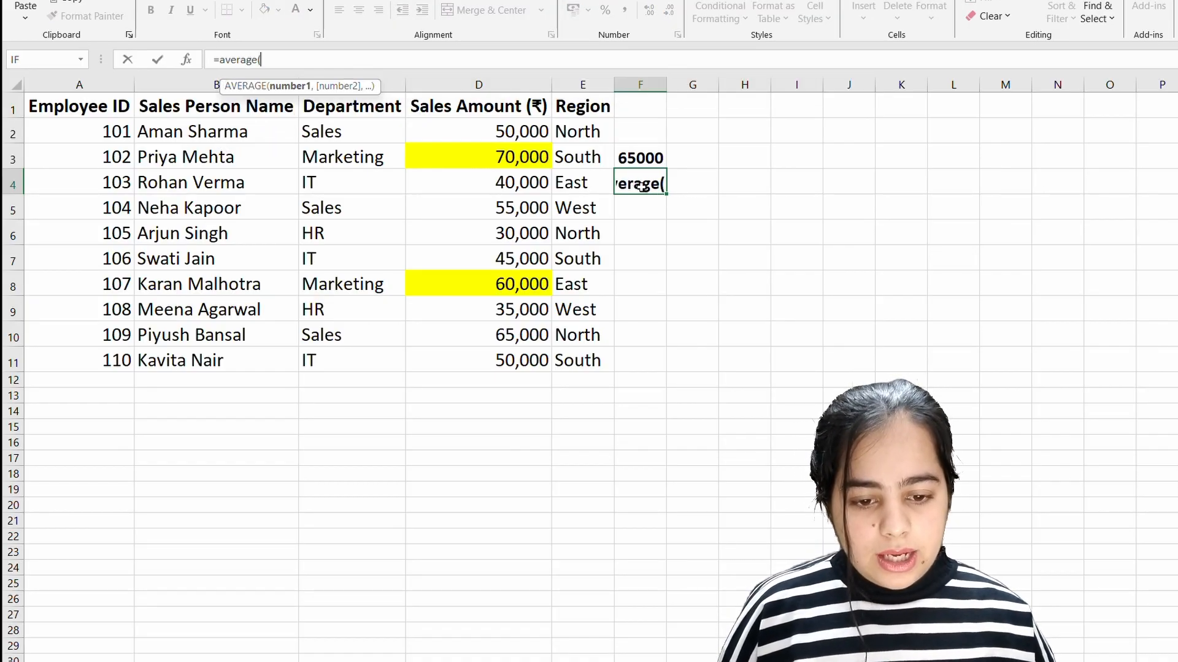
left_click(519, 163)
type(",")
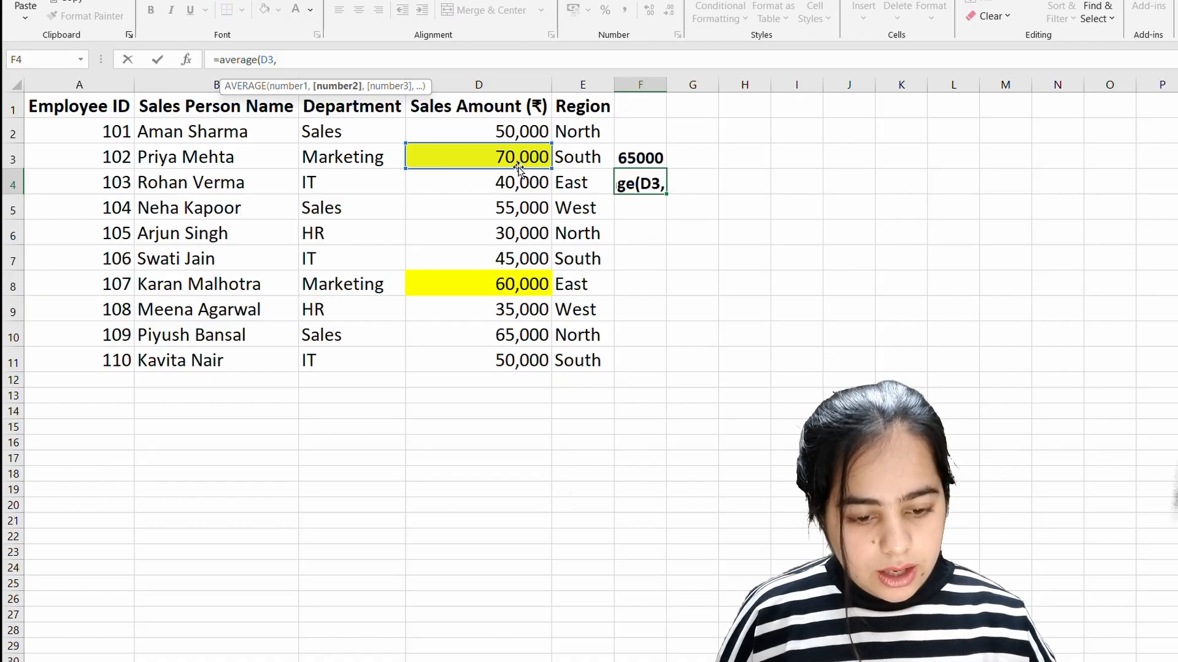
left_click(517, 286)
key("Return")
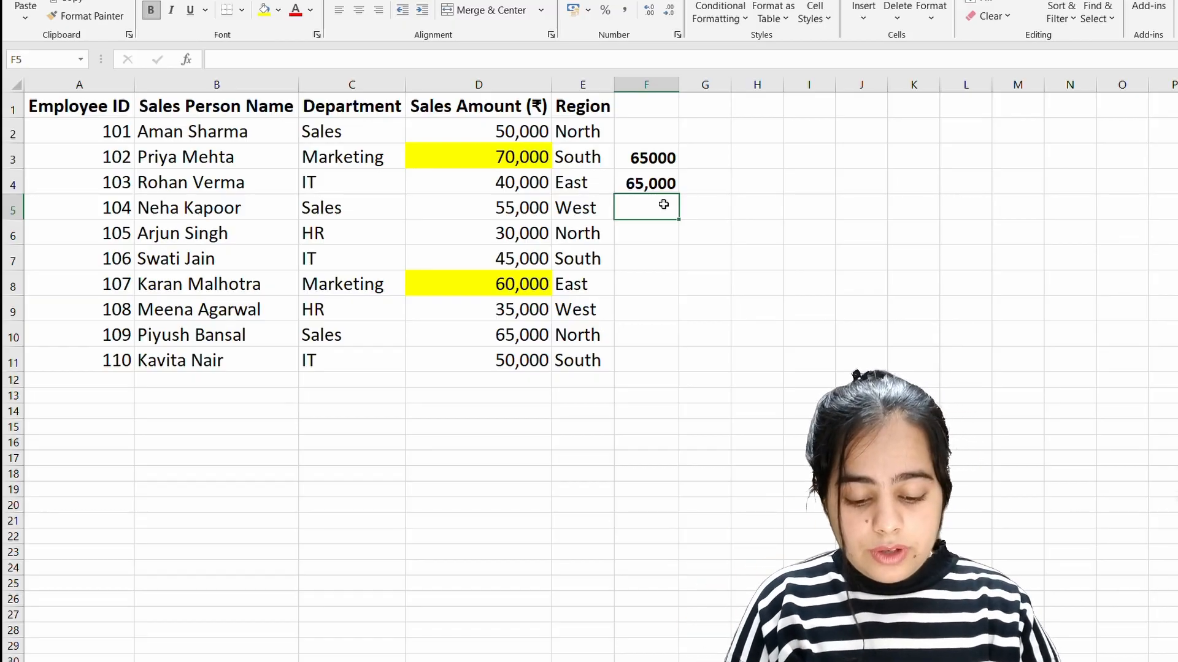
Step: Start an AVERAGEIFS formula in F5 averaging D2:D11, with the Region cells E2:E11 matching "North" as the first condition
type("=average")
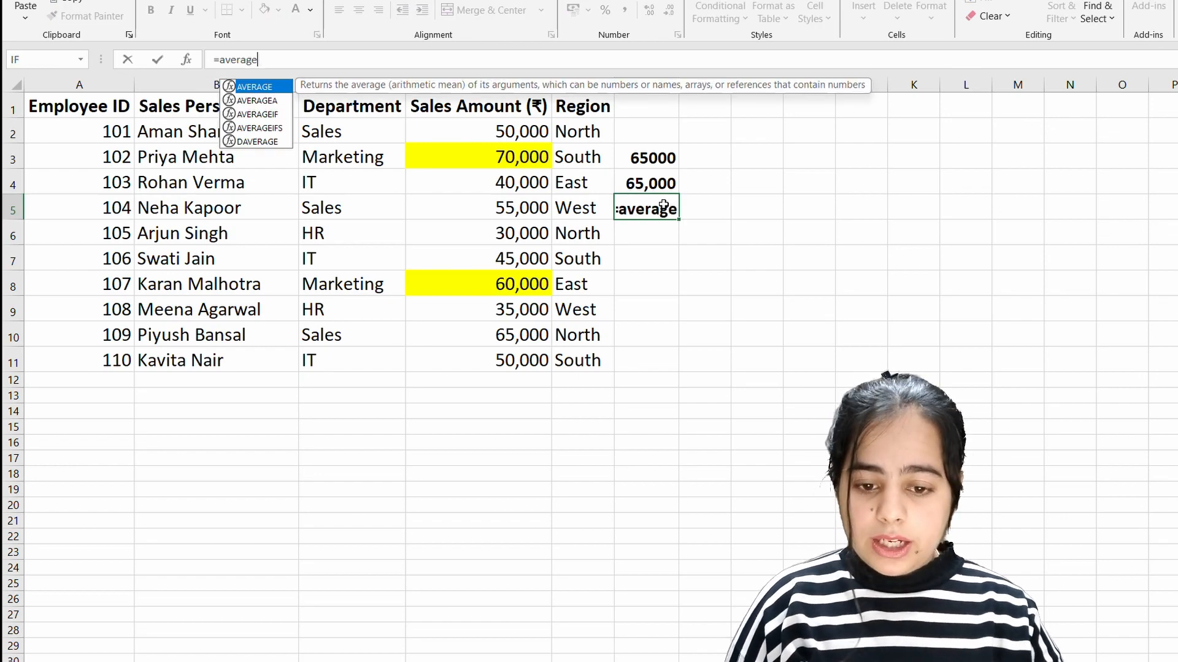
type("ifs(")
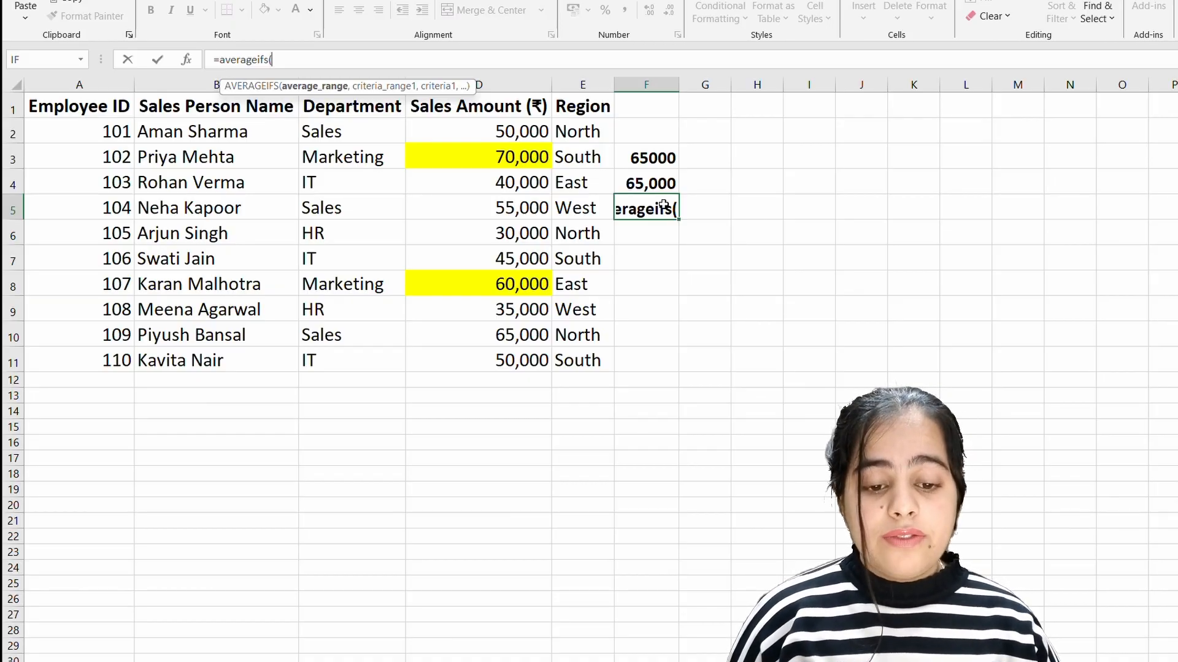
left_click_drag(515, 135, 517, 361)
type(",")
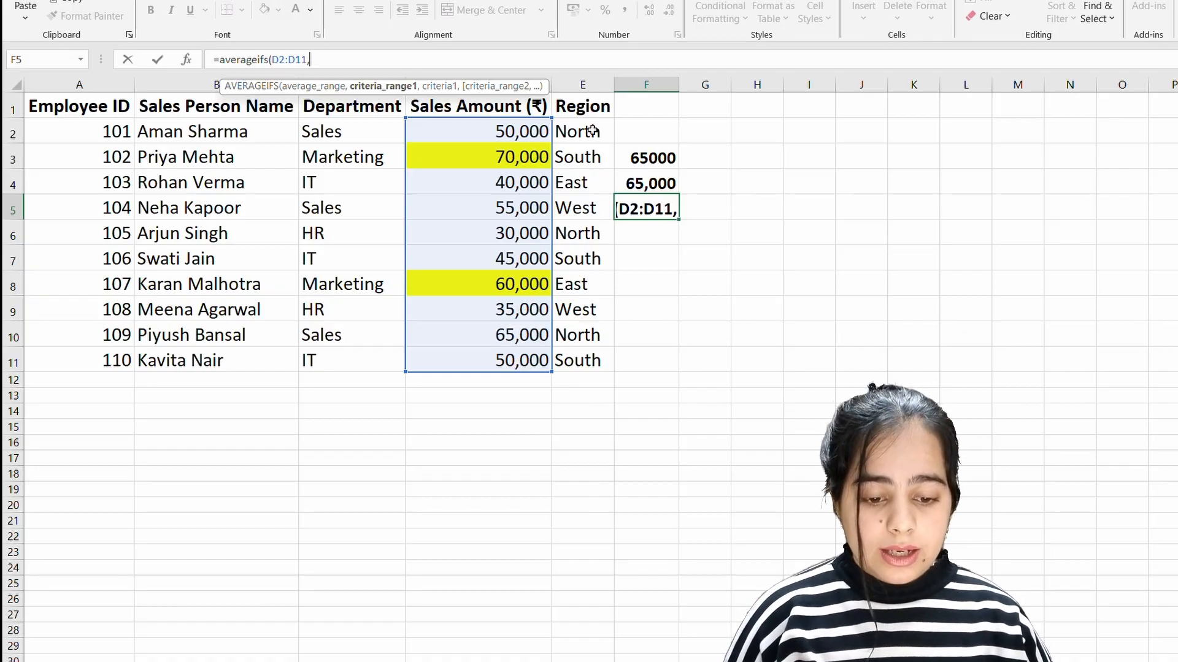
left_click_drag(593, 131, 598, 357)
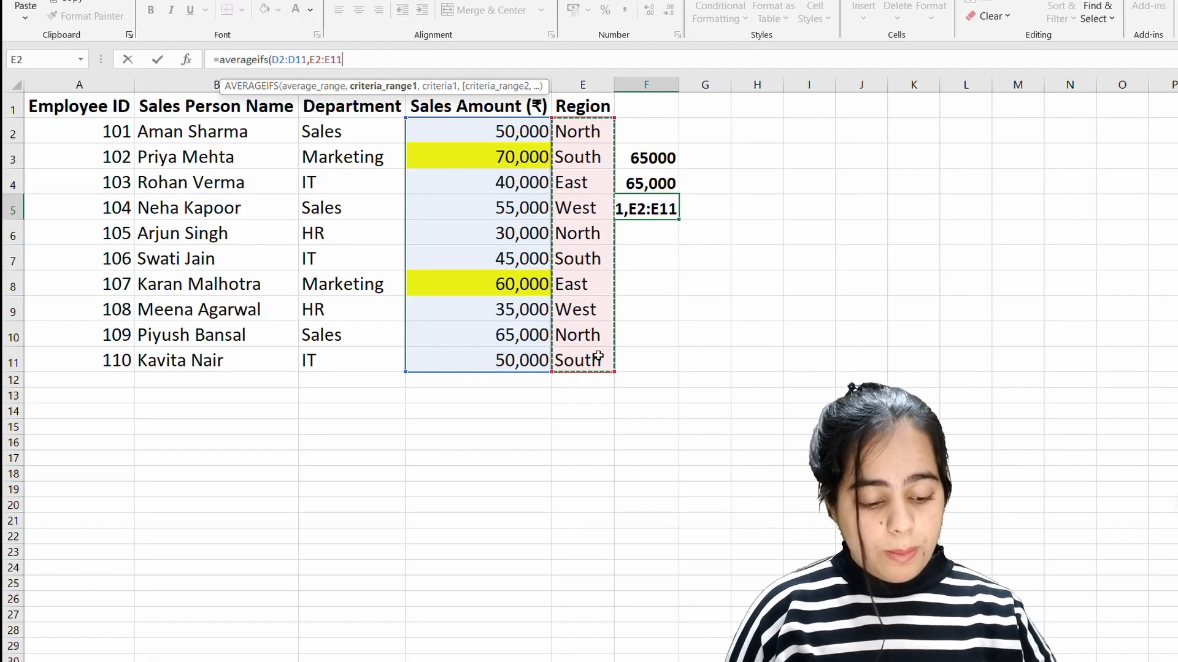
type(",\"")
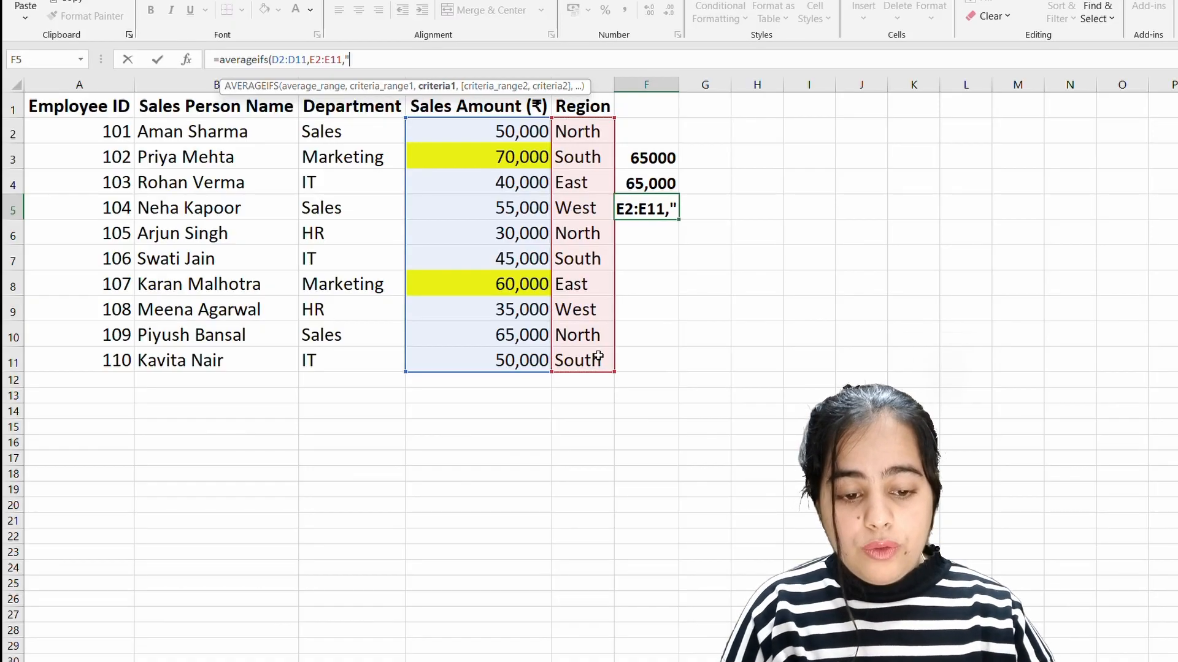
type("North")
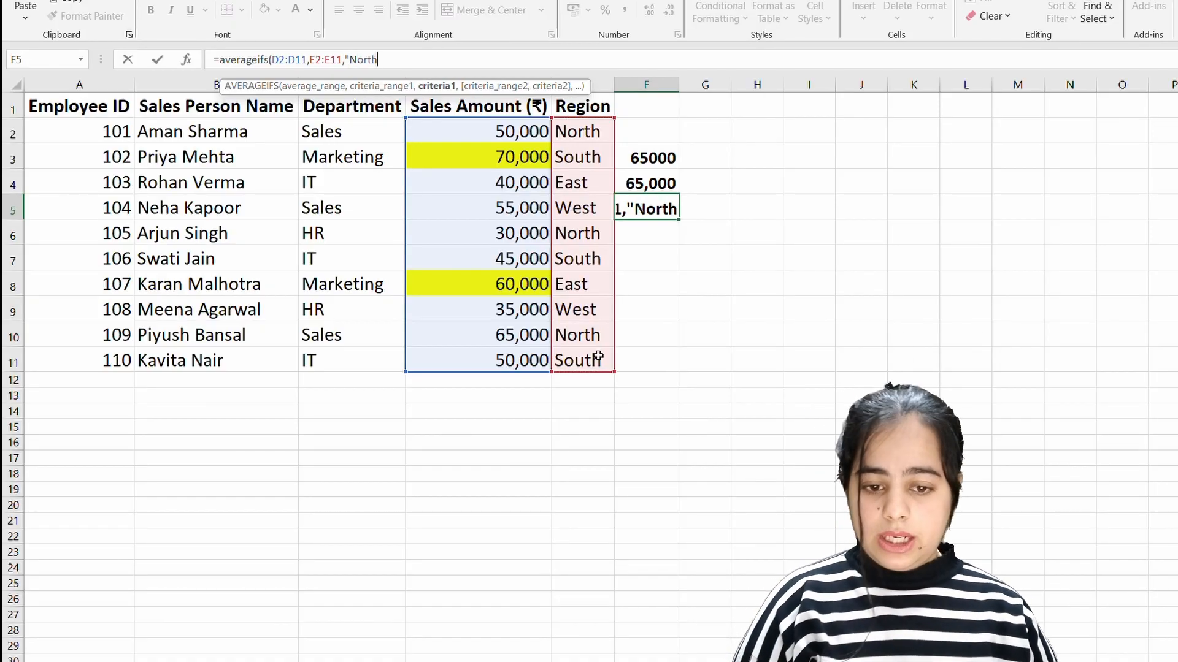
type("\"")
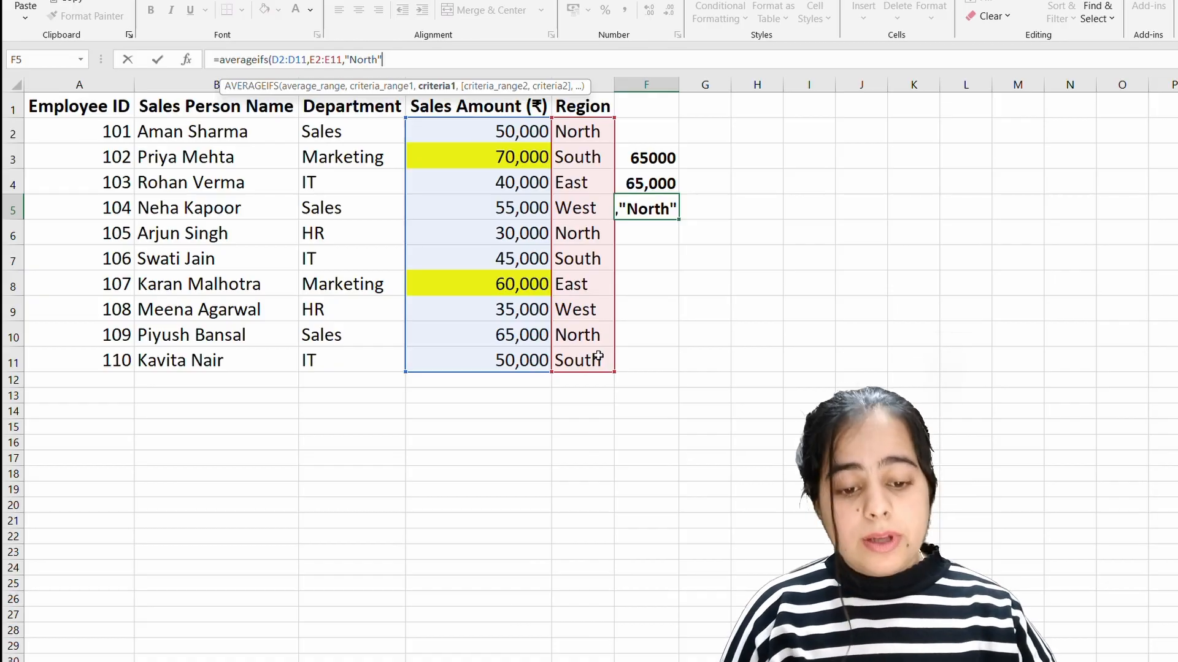
Step: Complete the AVERAGEIFS formula in F5 with the Department cells C2:C11 matching "Sales" as the second condition
type(",")
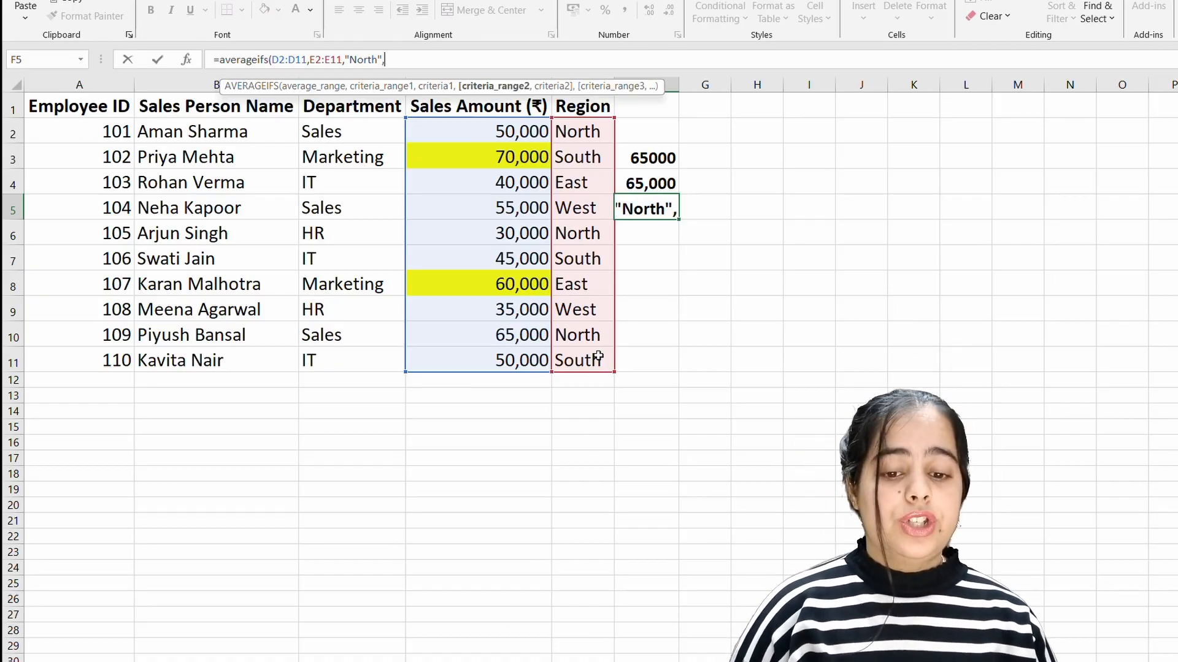
left_click_drag(598, 357, 488, 336)
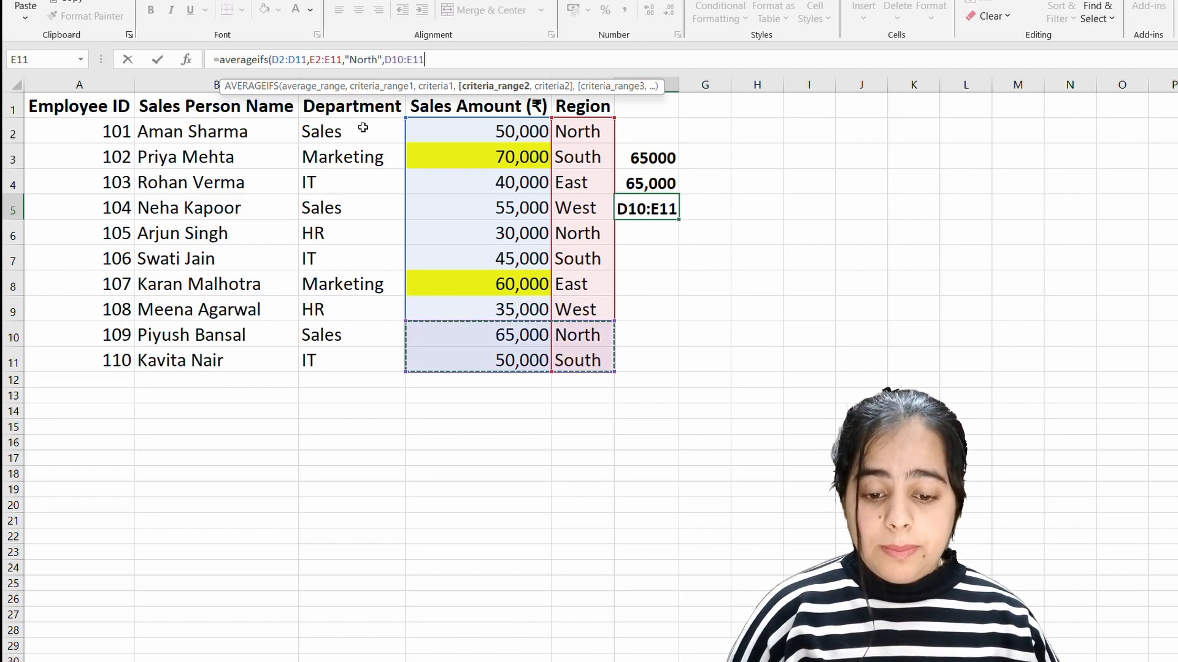
left_click_drag(361, 126, 367, 362)
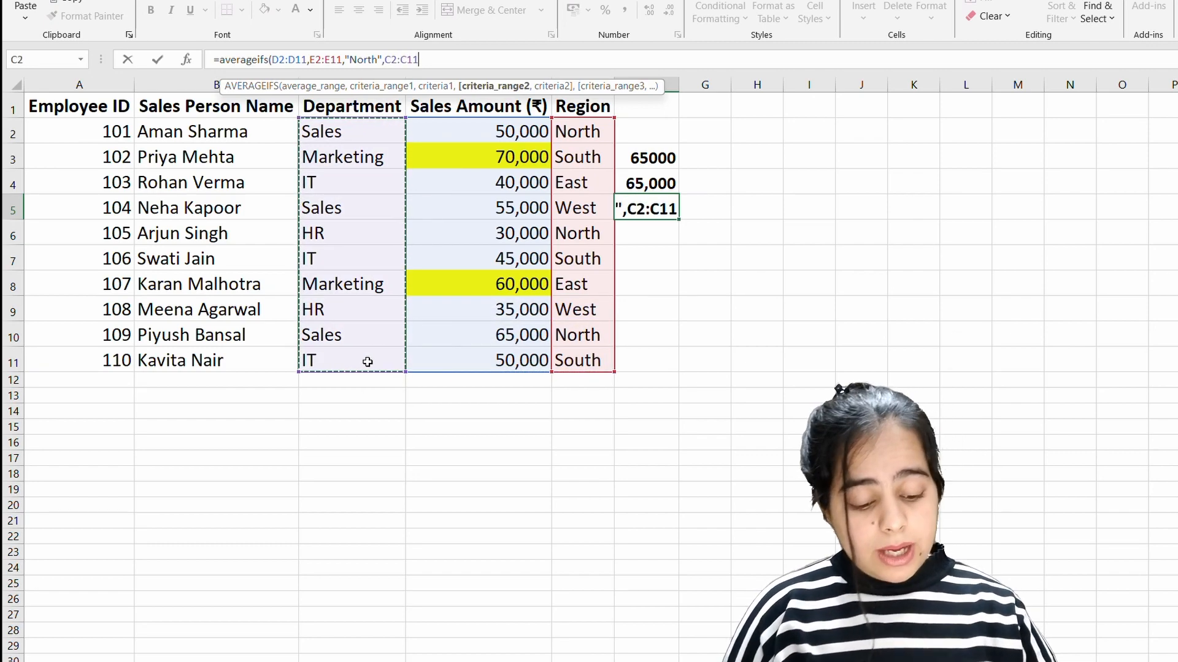
type(",")
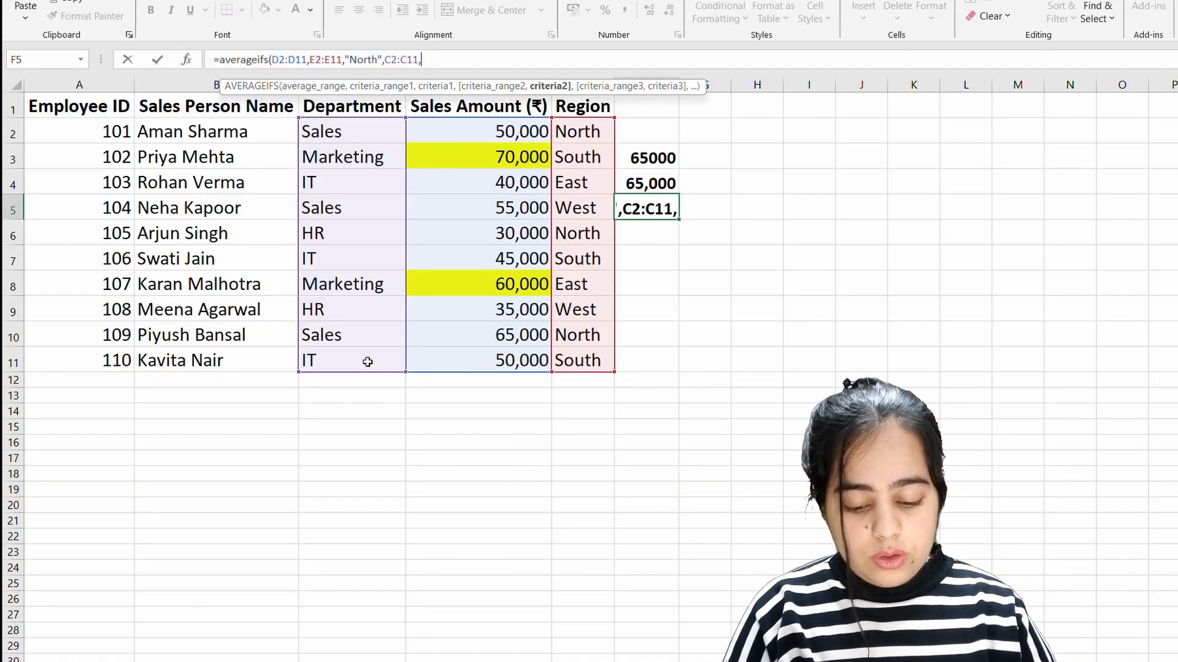
type("\"Sales\"")
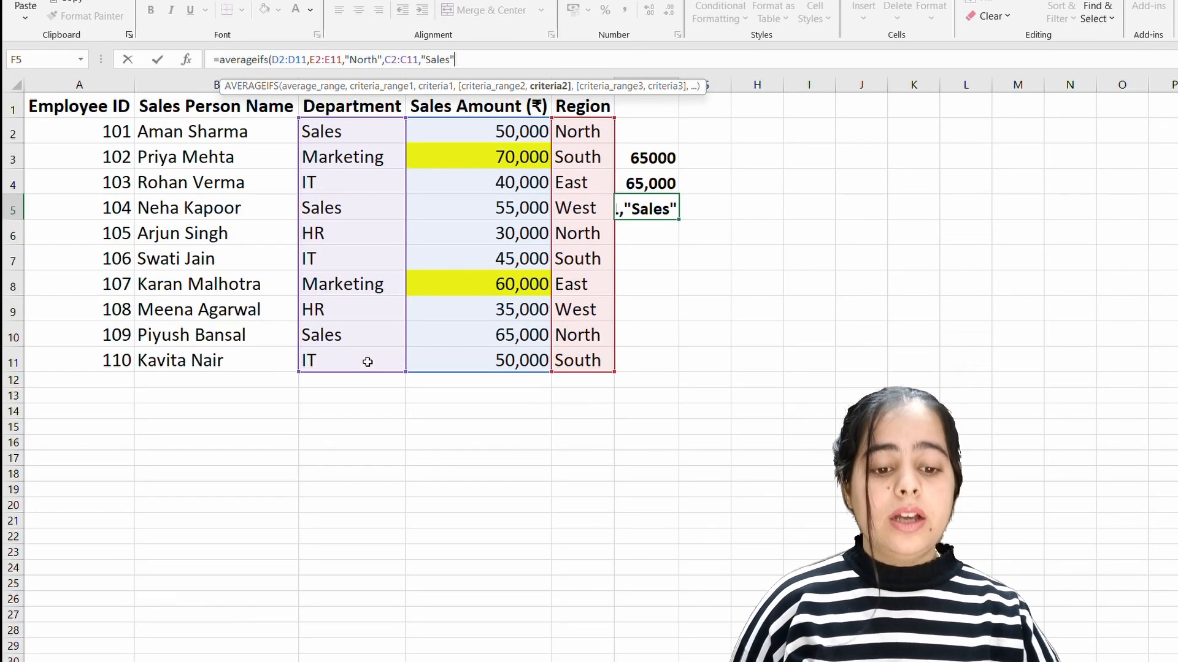
key("Return")
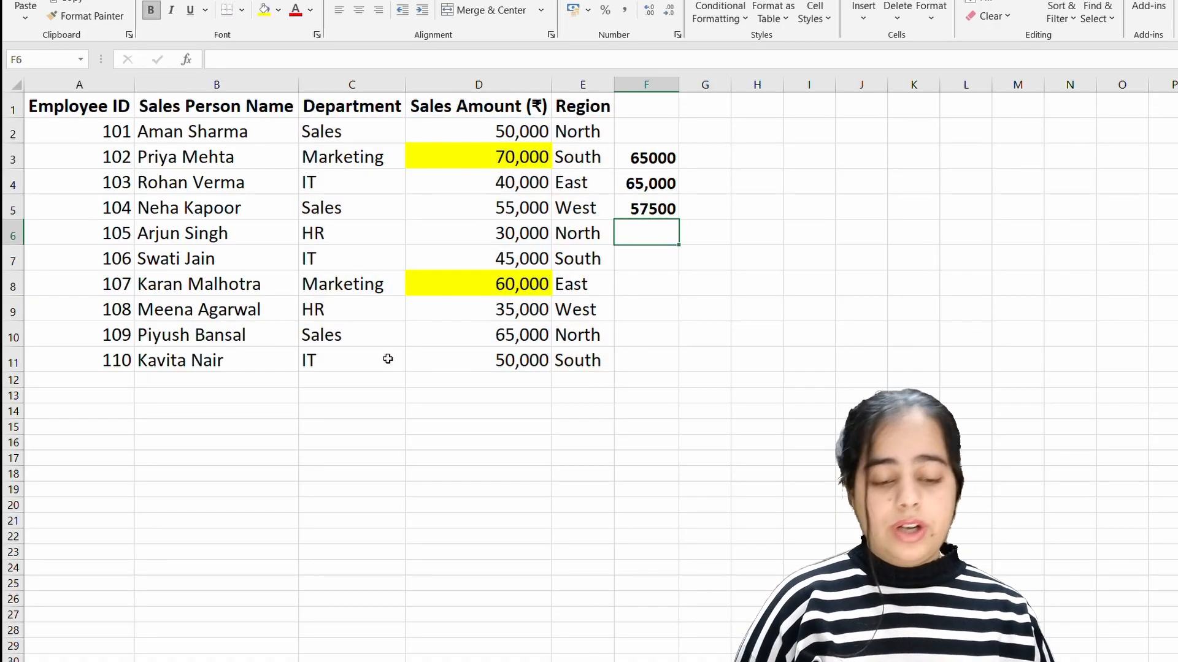
Step: Highlight the AVERAGEIFS result in F5 and the matching North Sales amounts in D2 and D10 with an orange fill
key("Up")
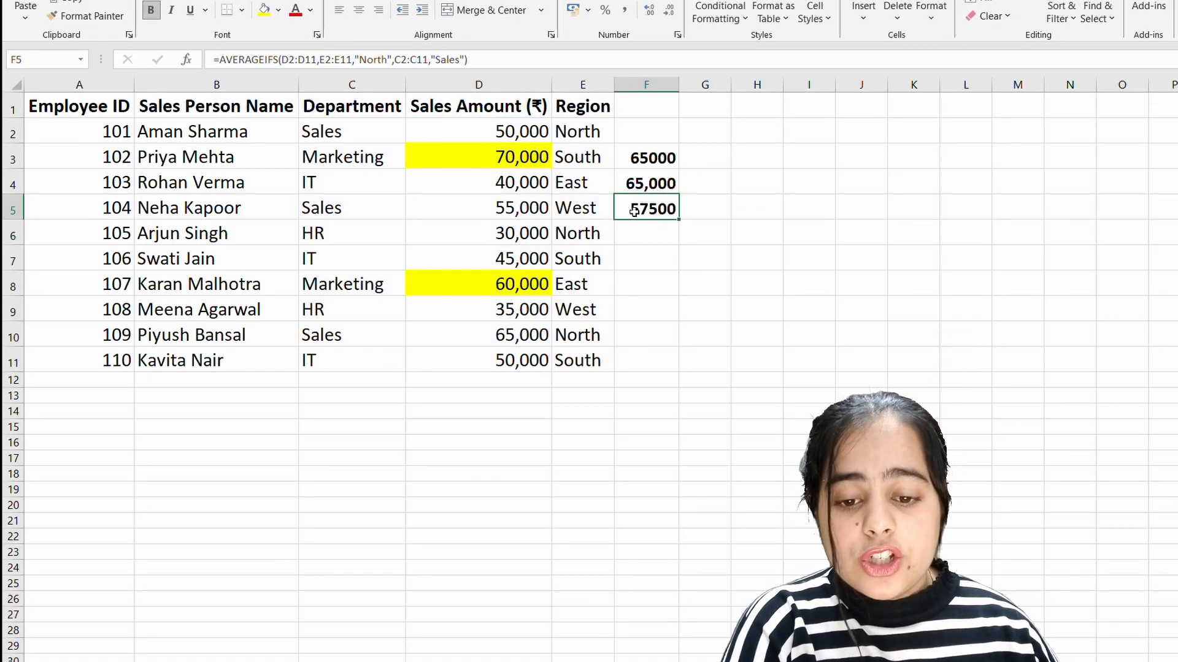
left_click(279, 10)
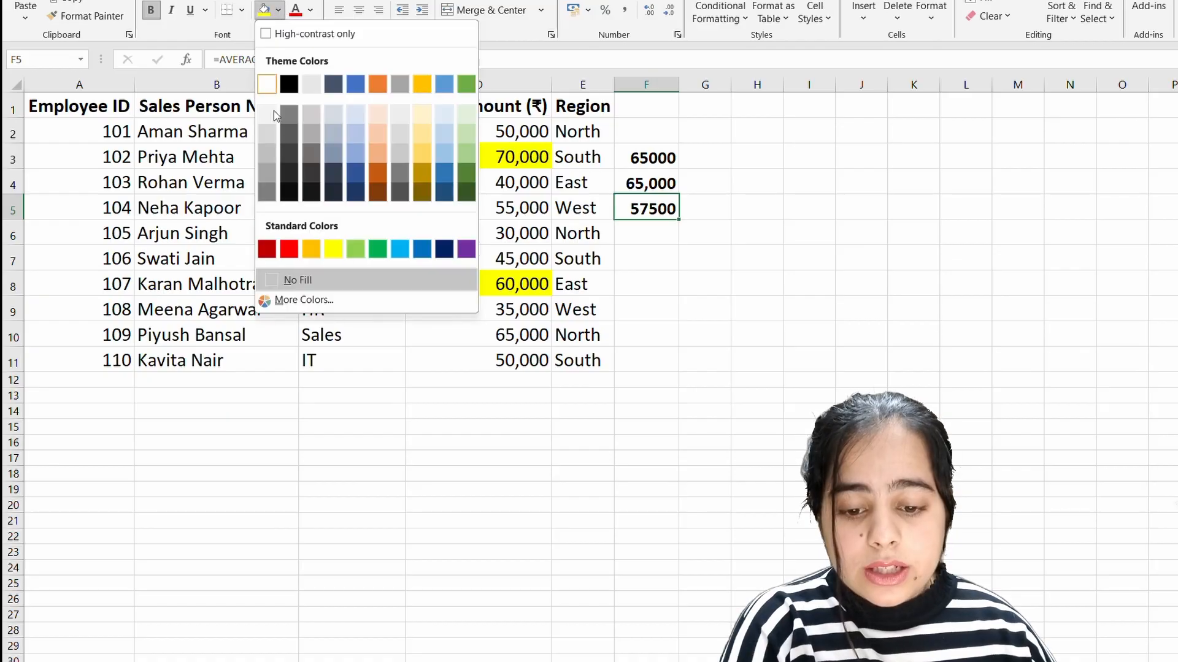
left_click(304, 253)
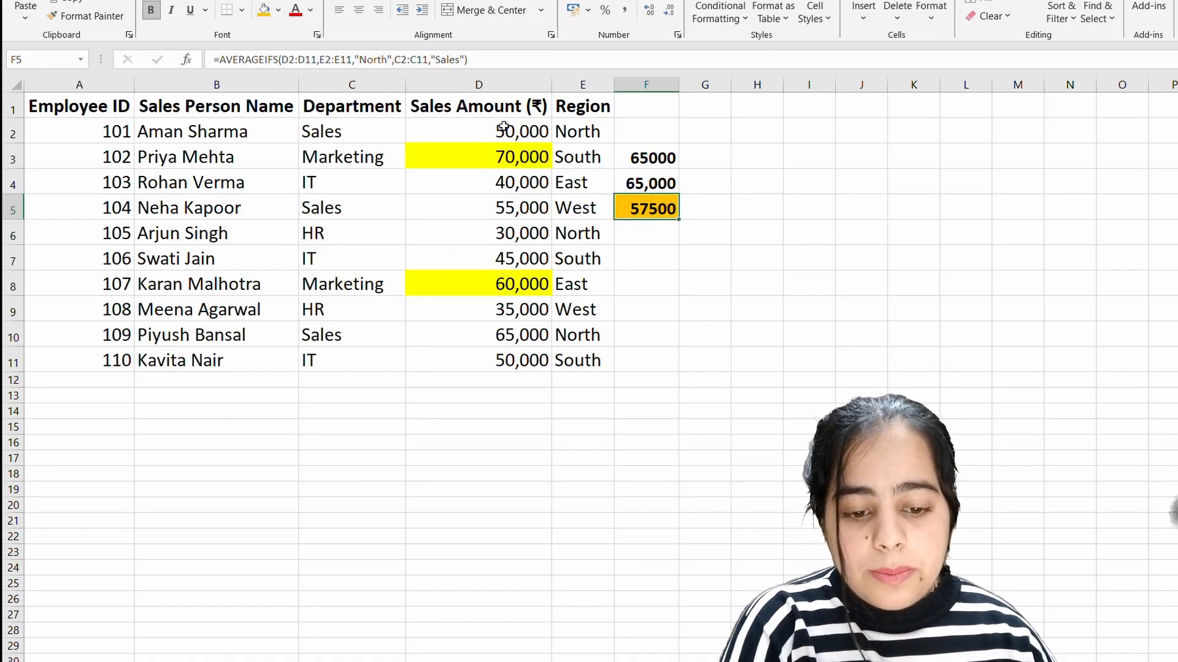
left_click(541, 136)
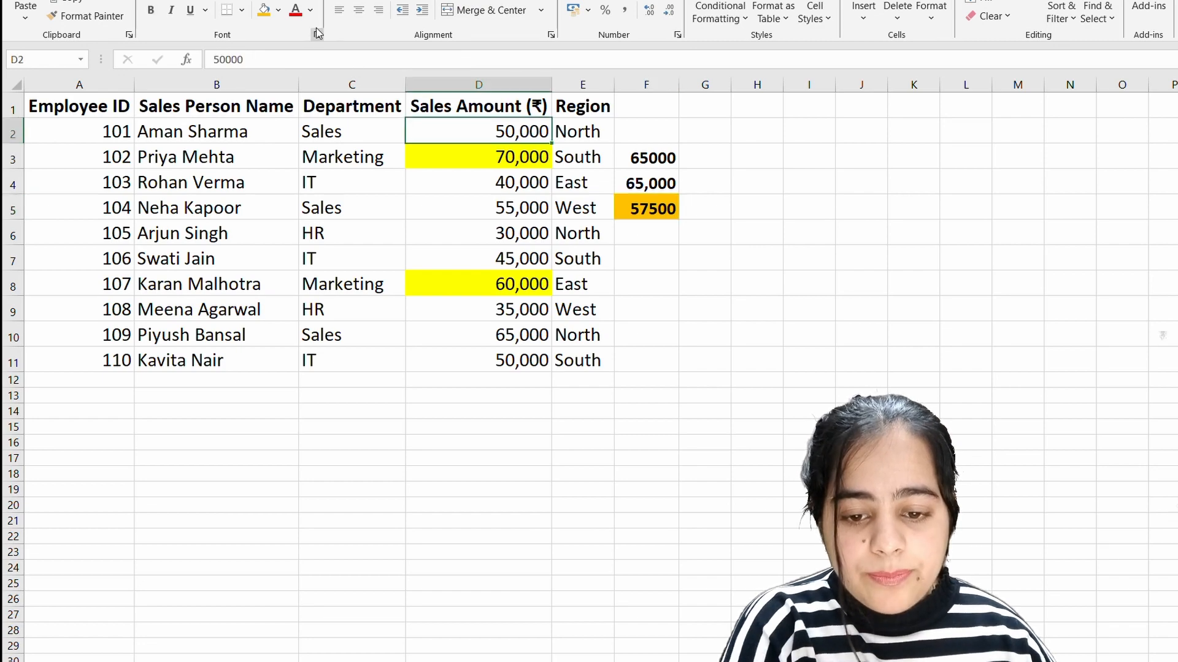
left_click(263, 11)
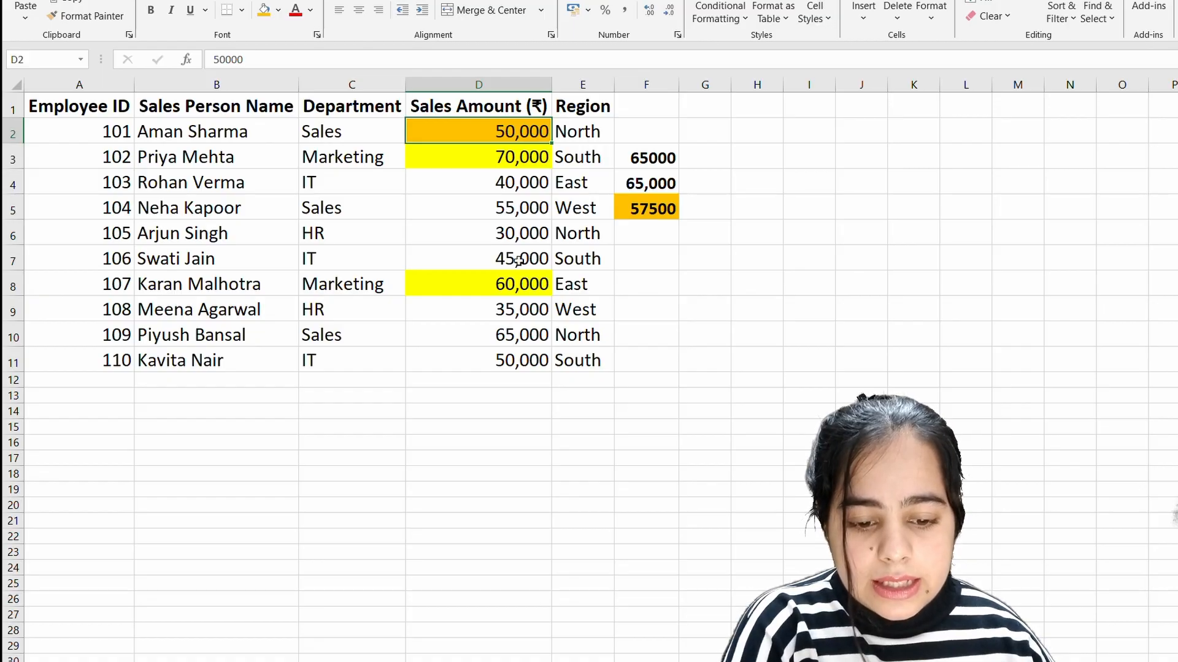
left_click(523, 335)
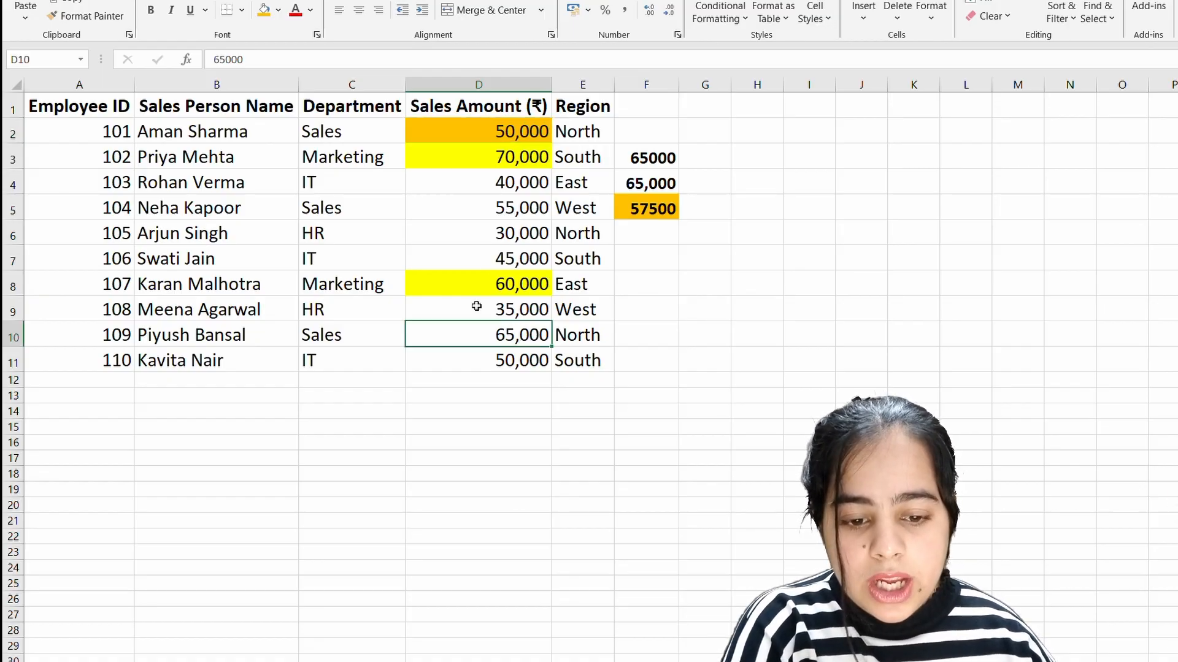
left_click(266, 14)
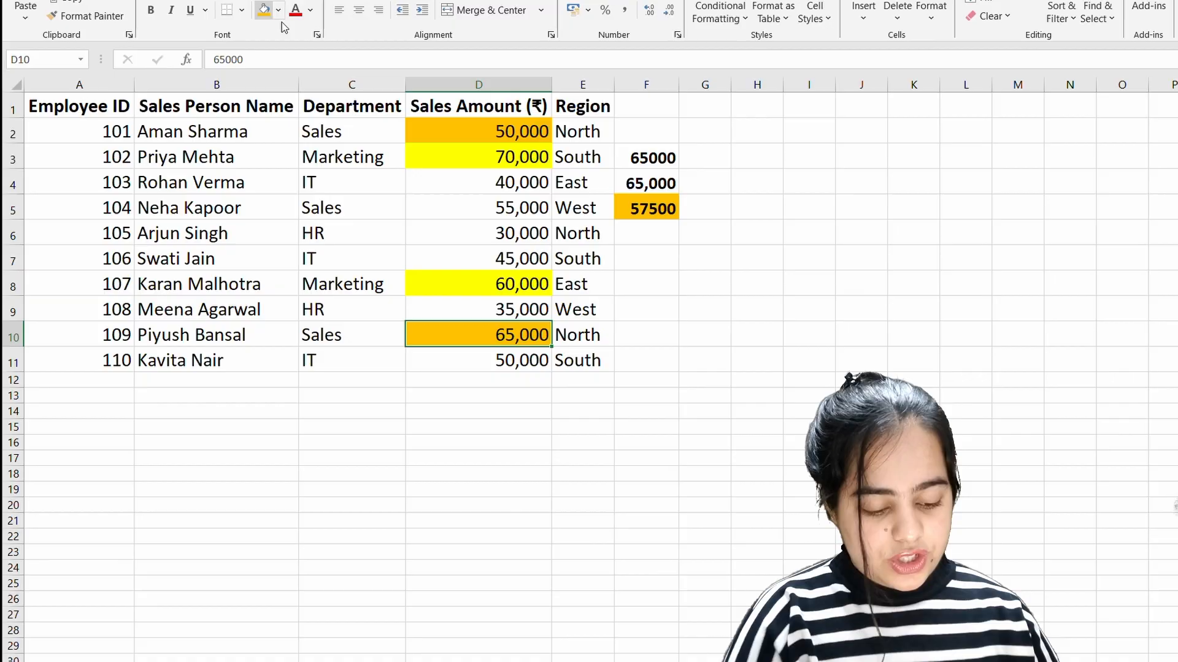
Step: Try to average the two orange-highlighted amounts, D2 and D10, with a formula in cell F6
left_click(649, 235)
type("=")
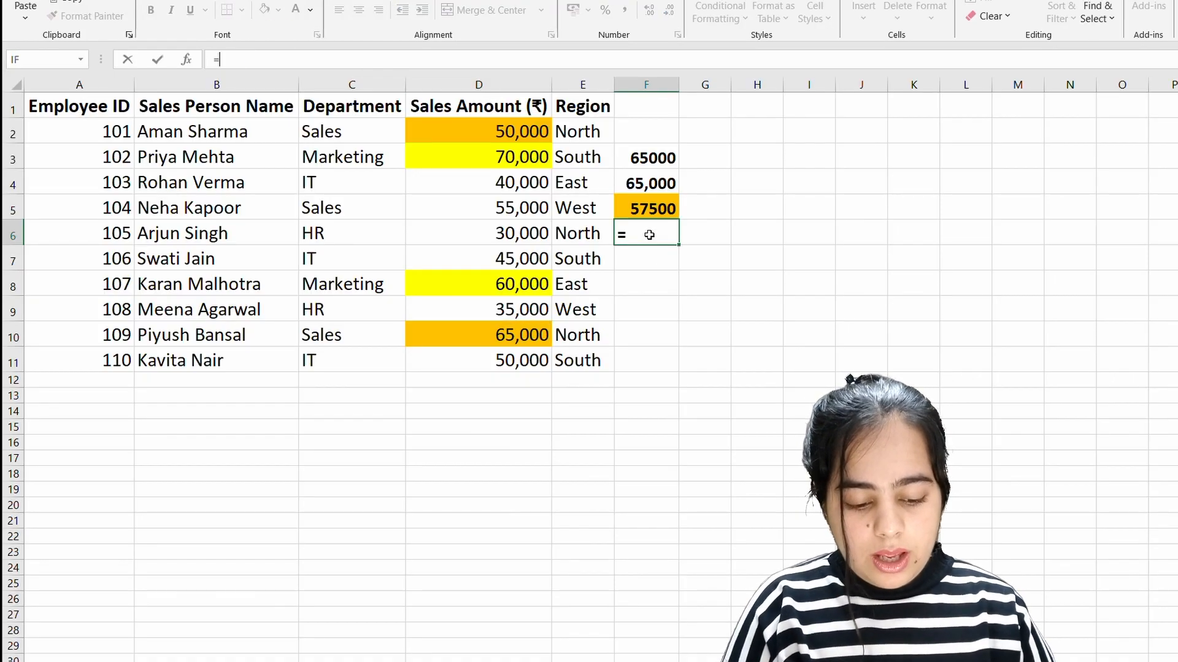
type("avergae(")
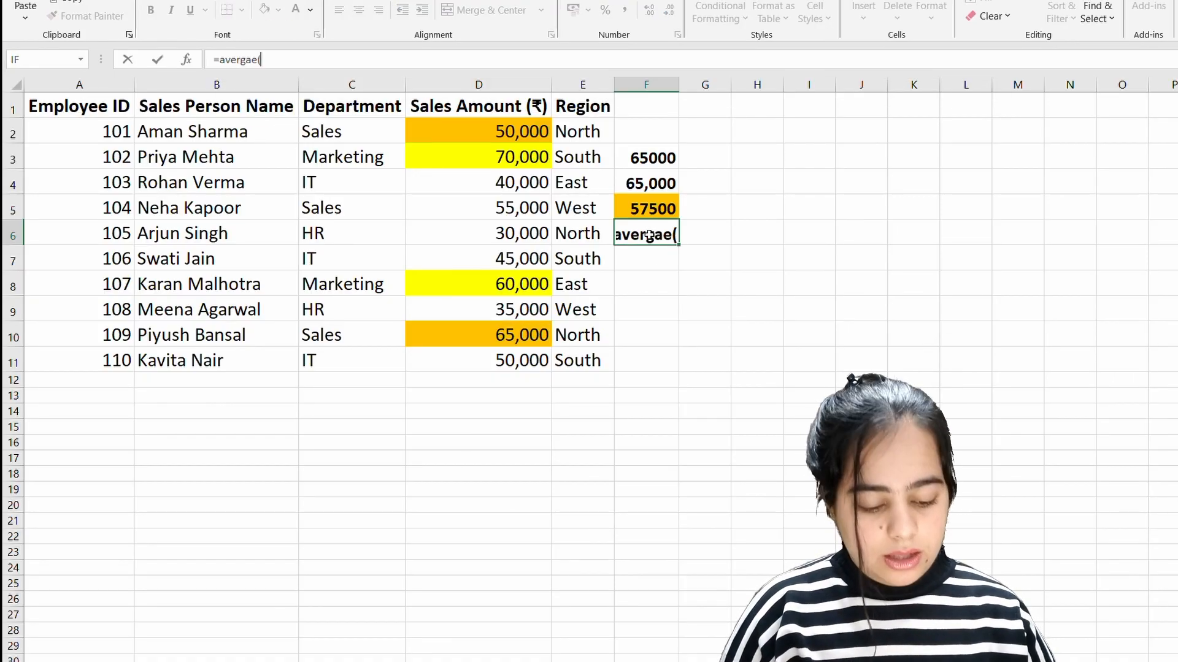
left_click(497, 134)
type(",")
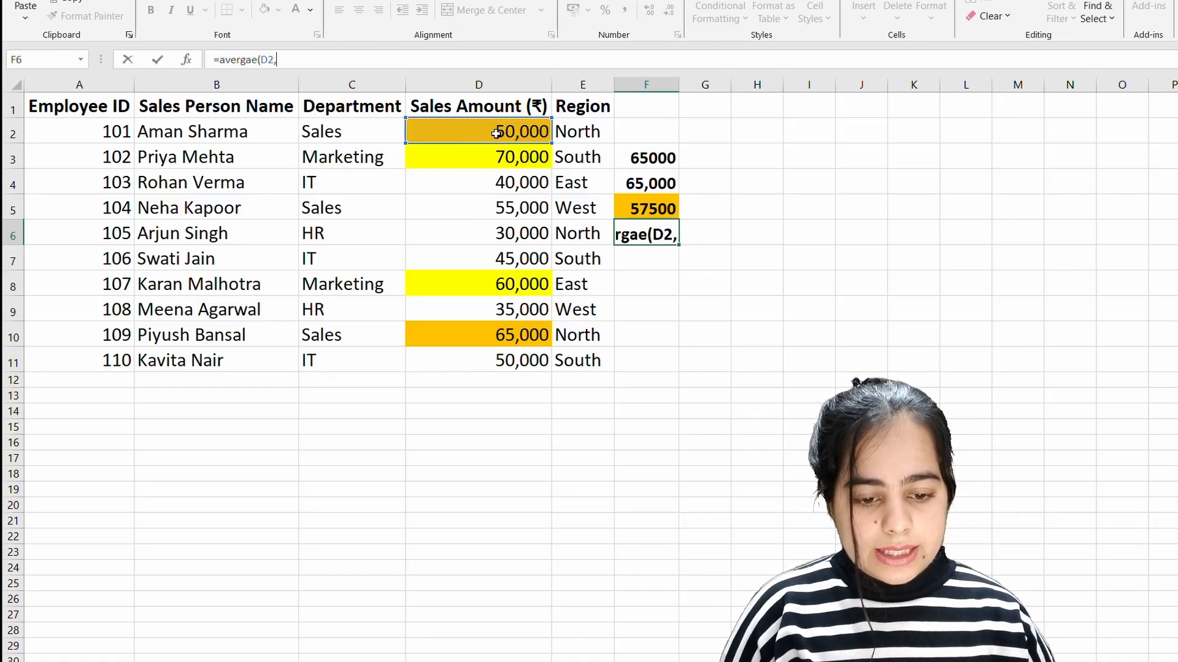
left_click(540, 337)
key("Return")
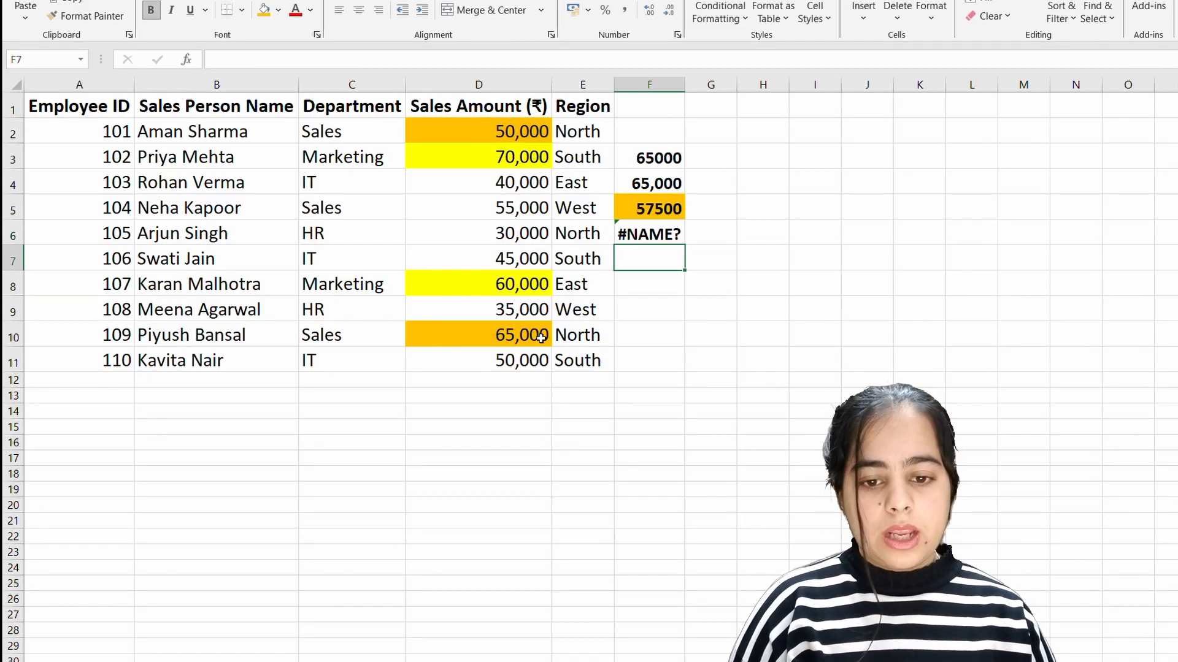
Step: Try to correct the misspelled function name in the F6 formula
left_click(657, 238)
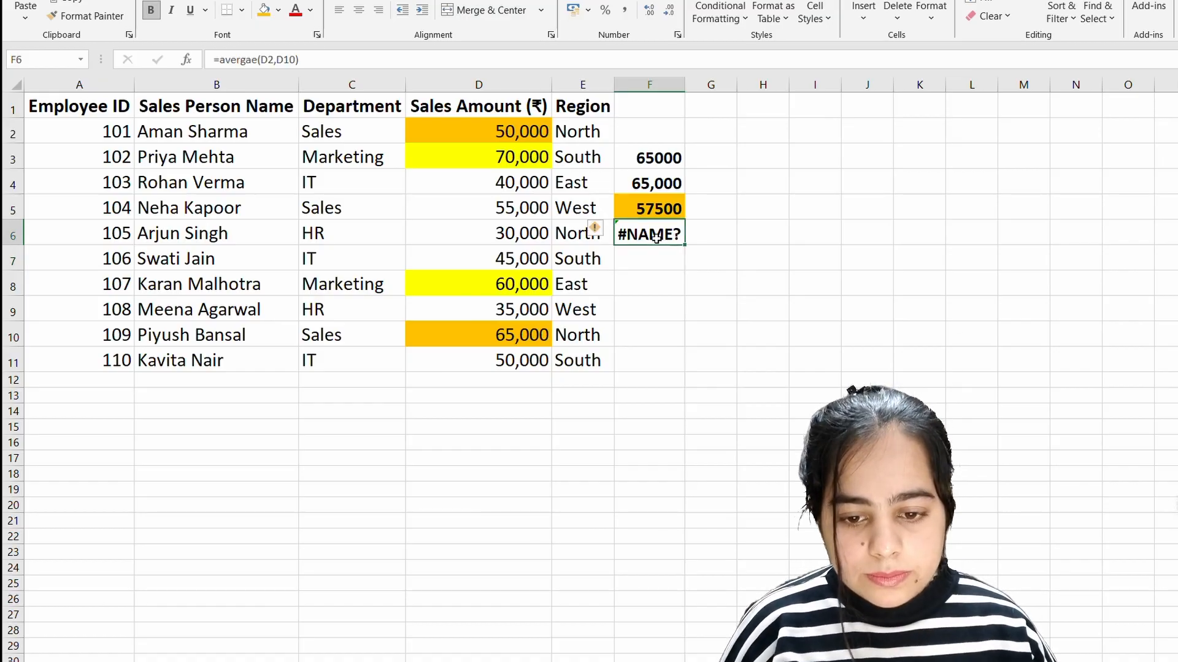
left_click(260, 61)
key("BackSpace")
key("BackSpace")
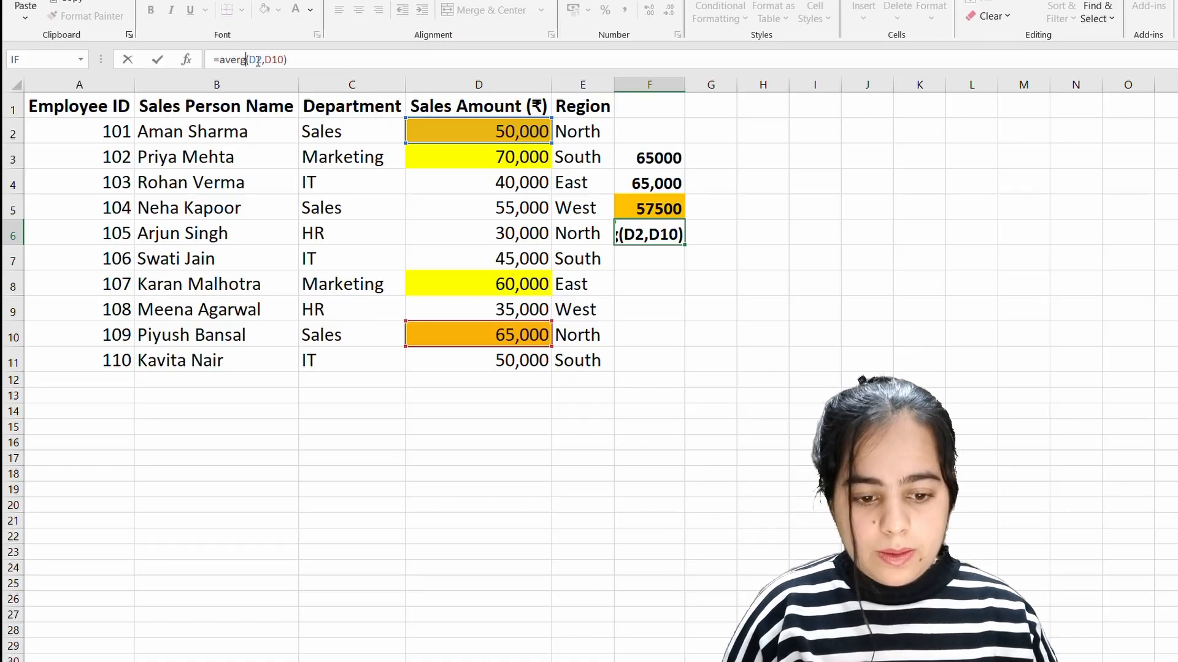
key("Return")
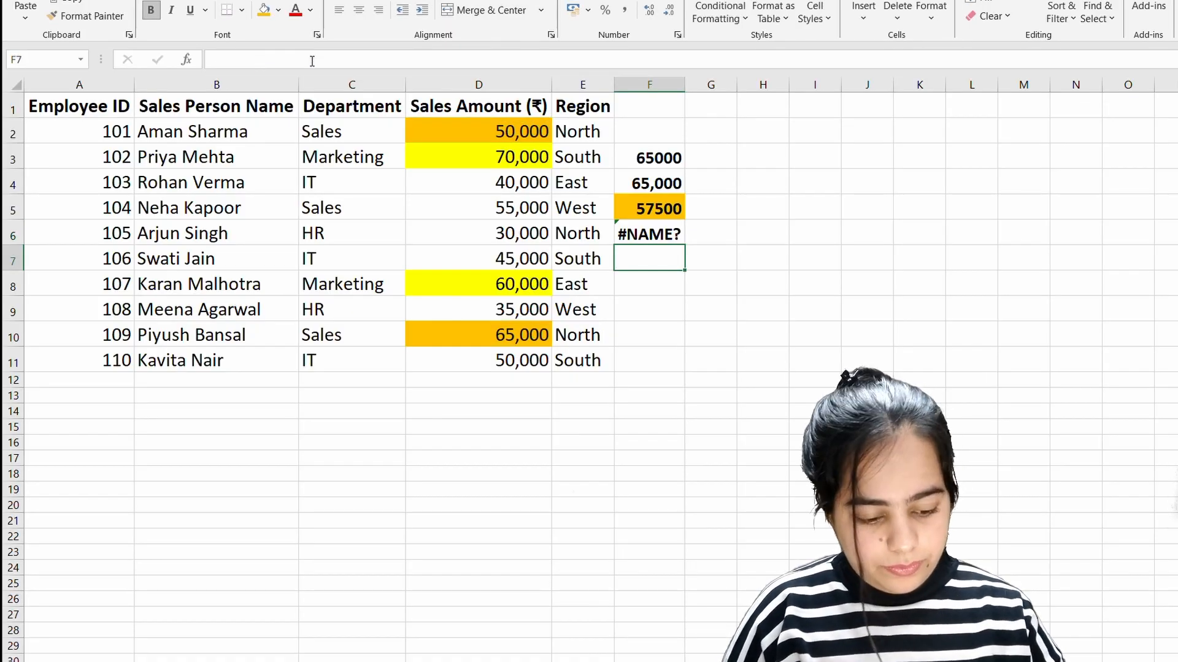
Step: Replace the formula in F6 with a correctly spelled AVERAGE of the two orange-highlighted amounts, D2 and D10
key("Up")
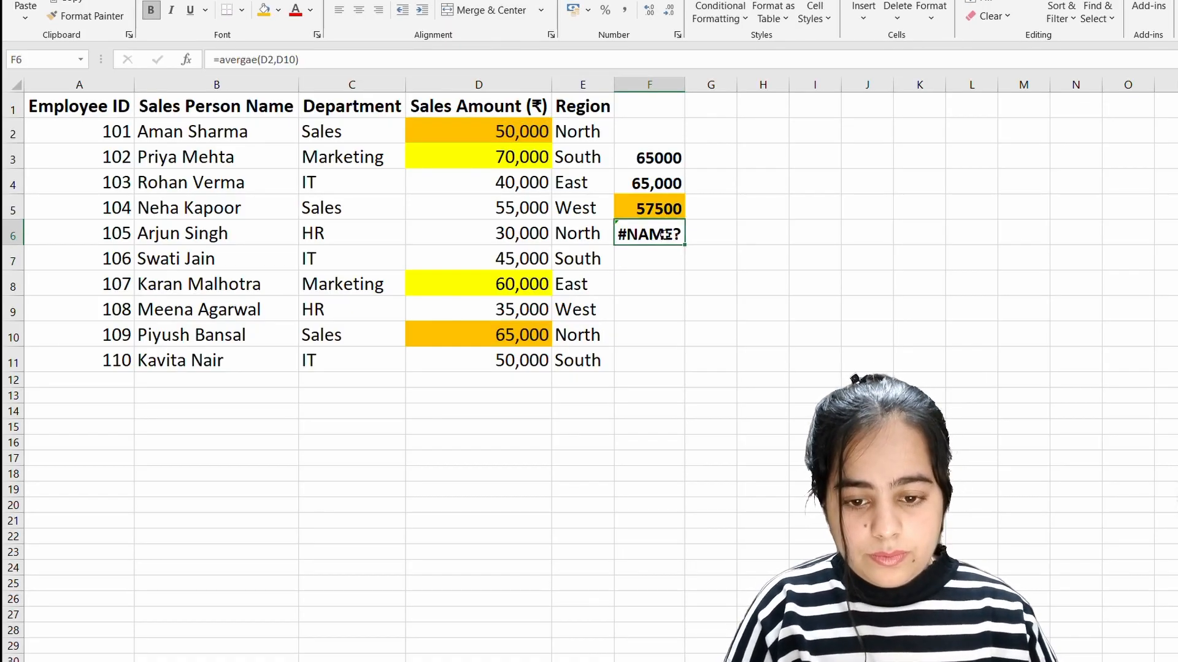
type("=avegare")
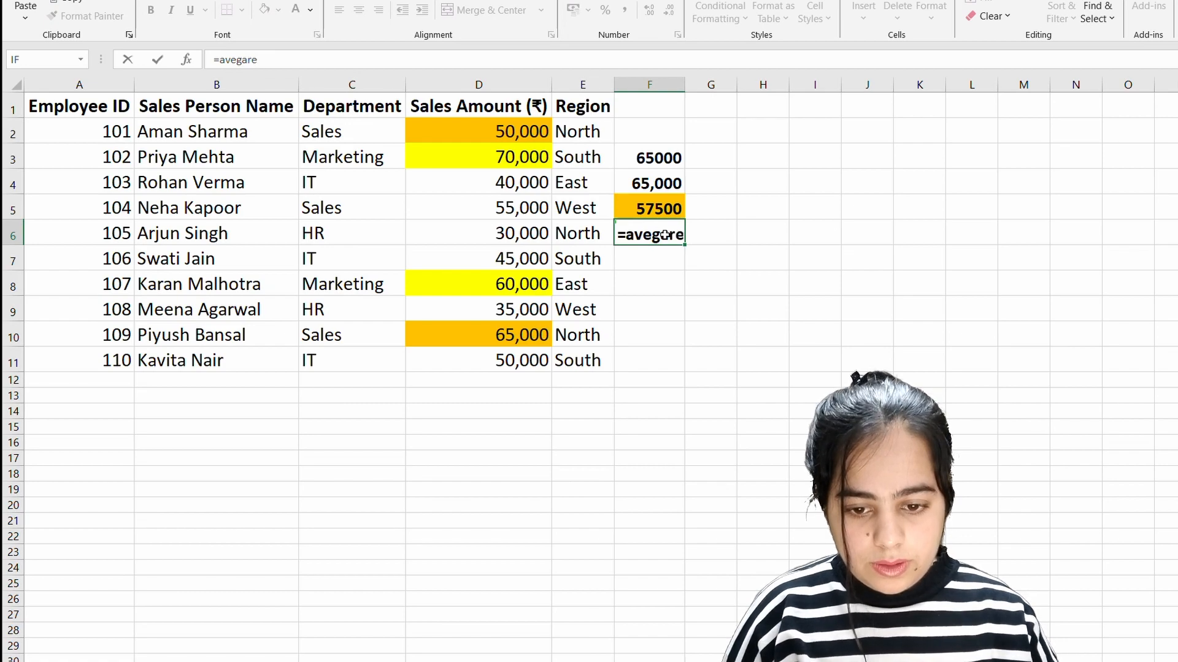
key("BackSpace")
key("BackSpace")
key("BackSpace")
key("BackSpace")
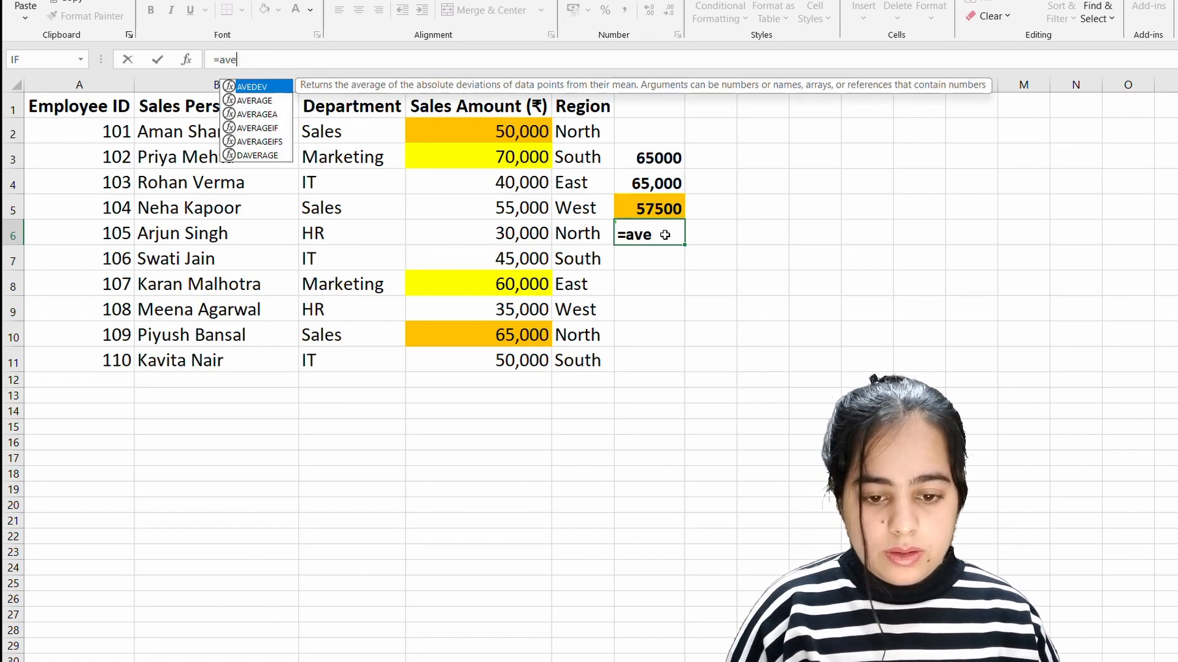
key("Down")
key("Escape")
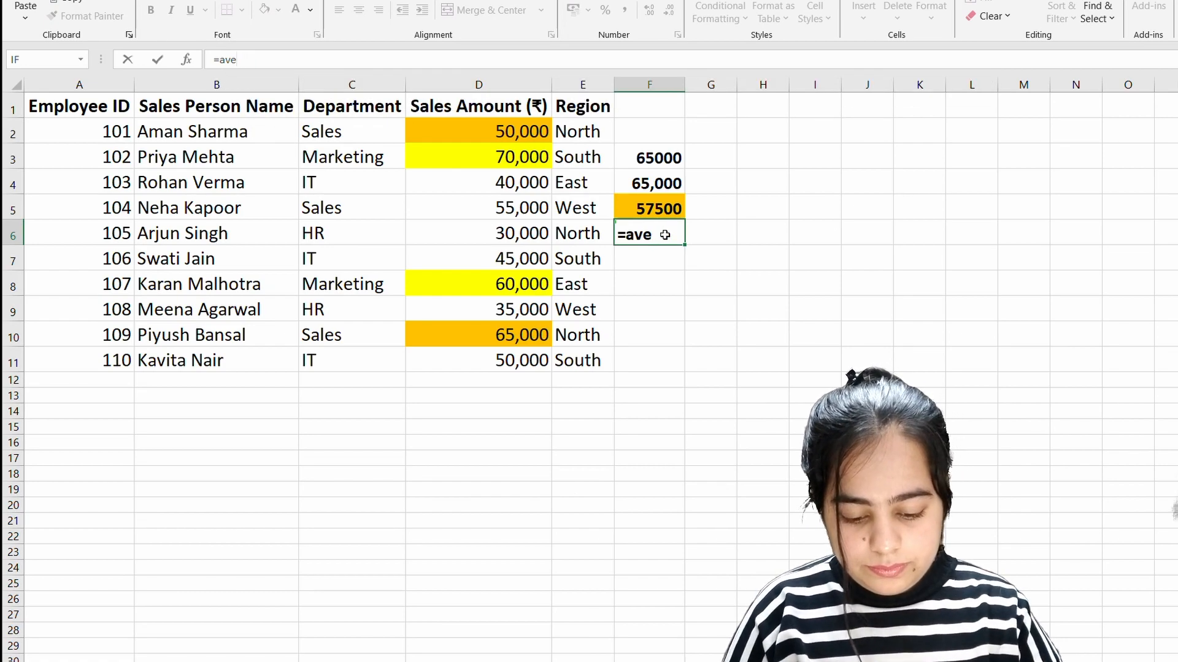
type("RAGE")
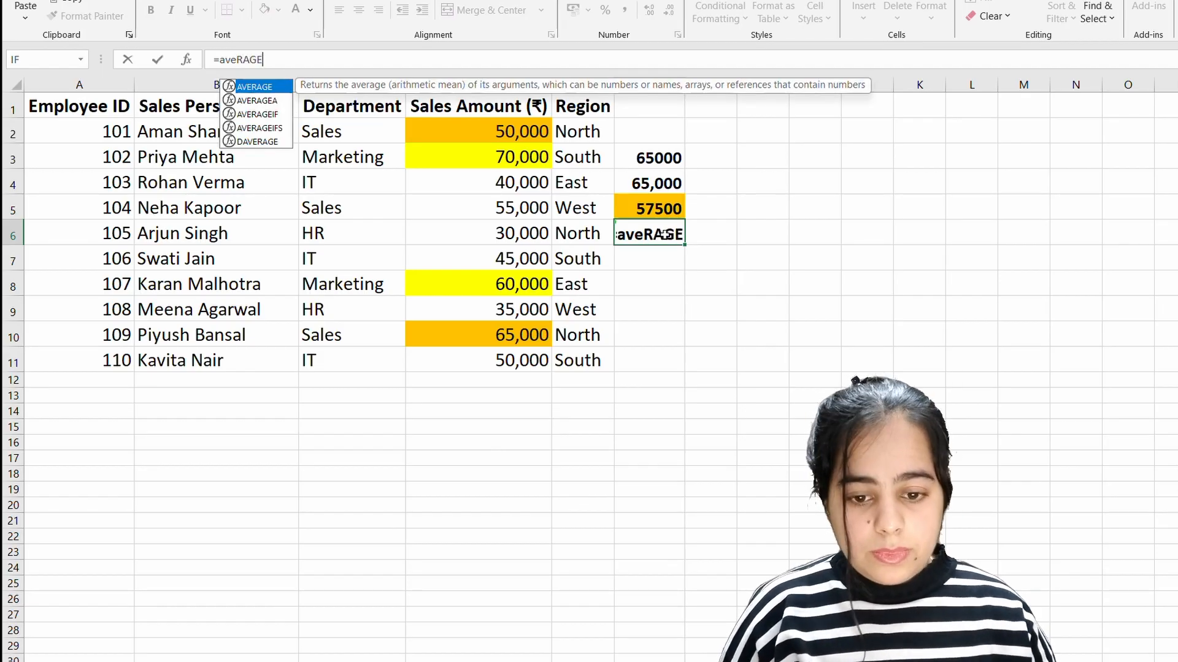
type("(")
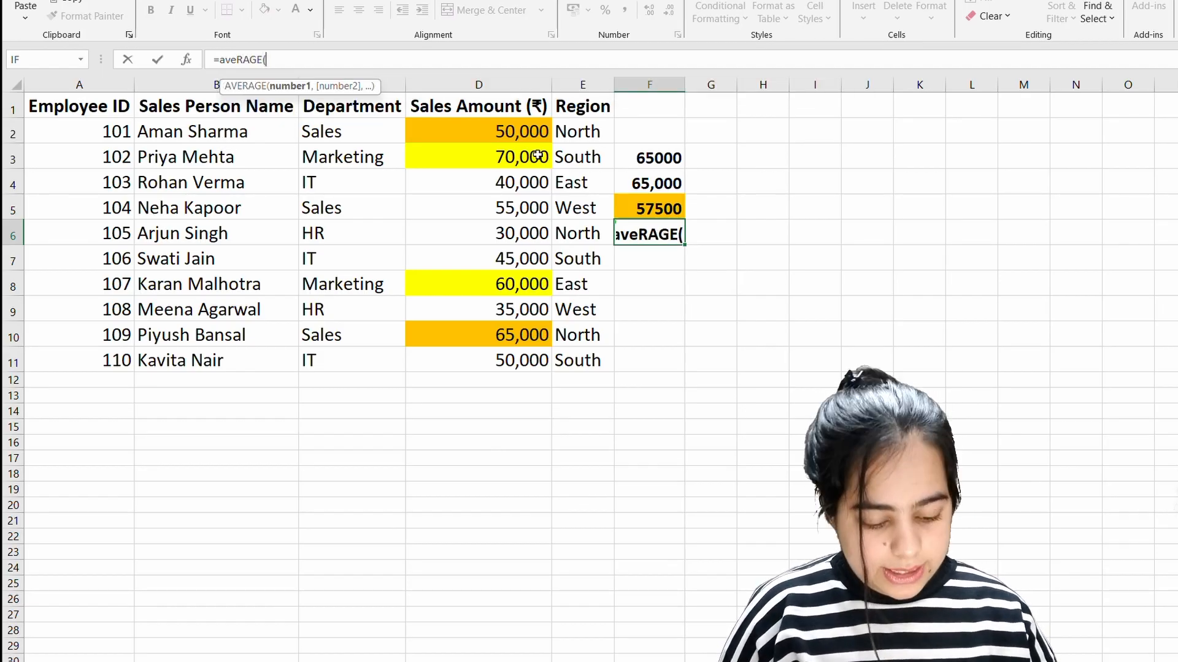
left_click(537, 132)
type(",")
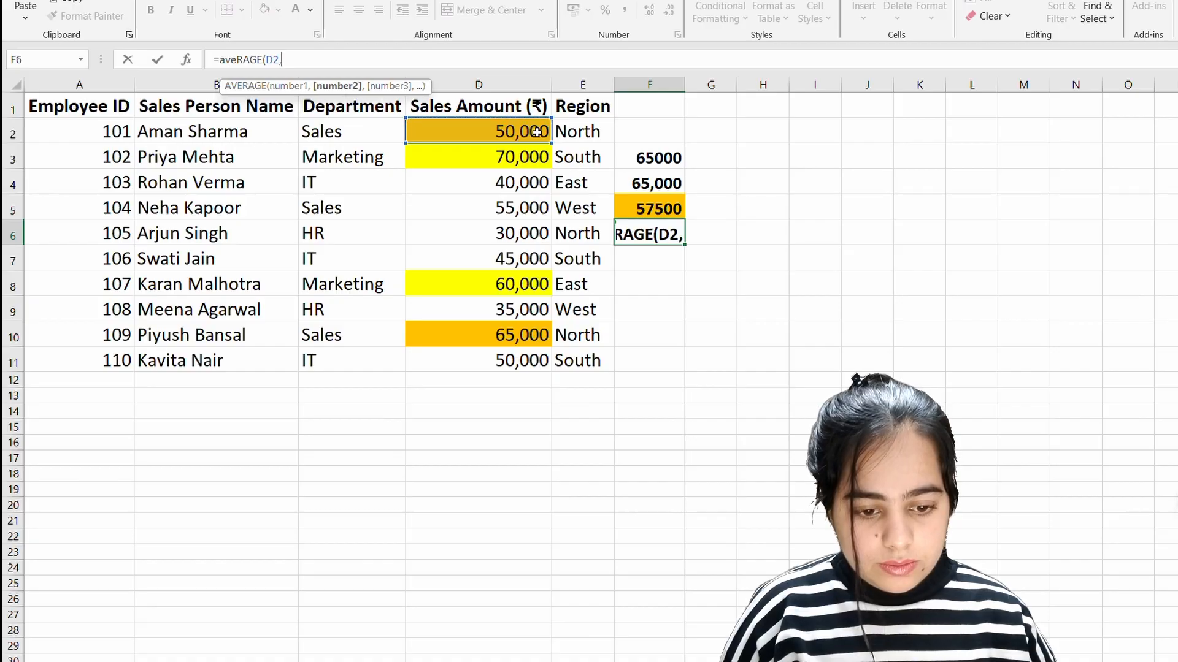
left_click(524, 335)
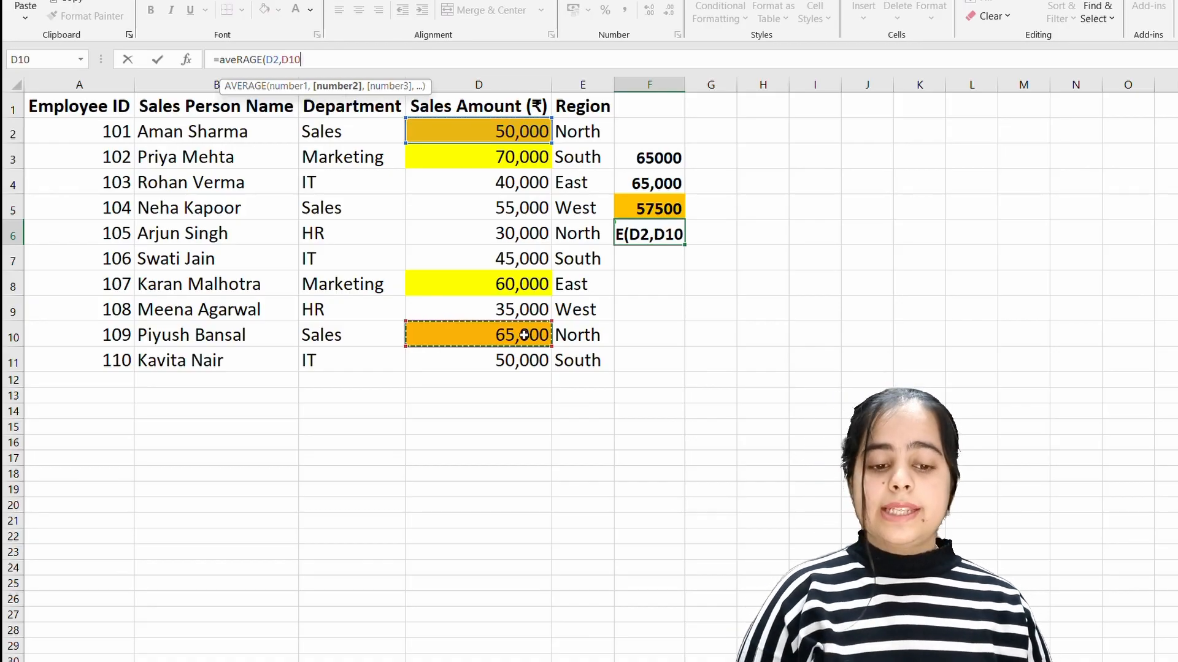
key("Return")
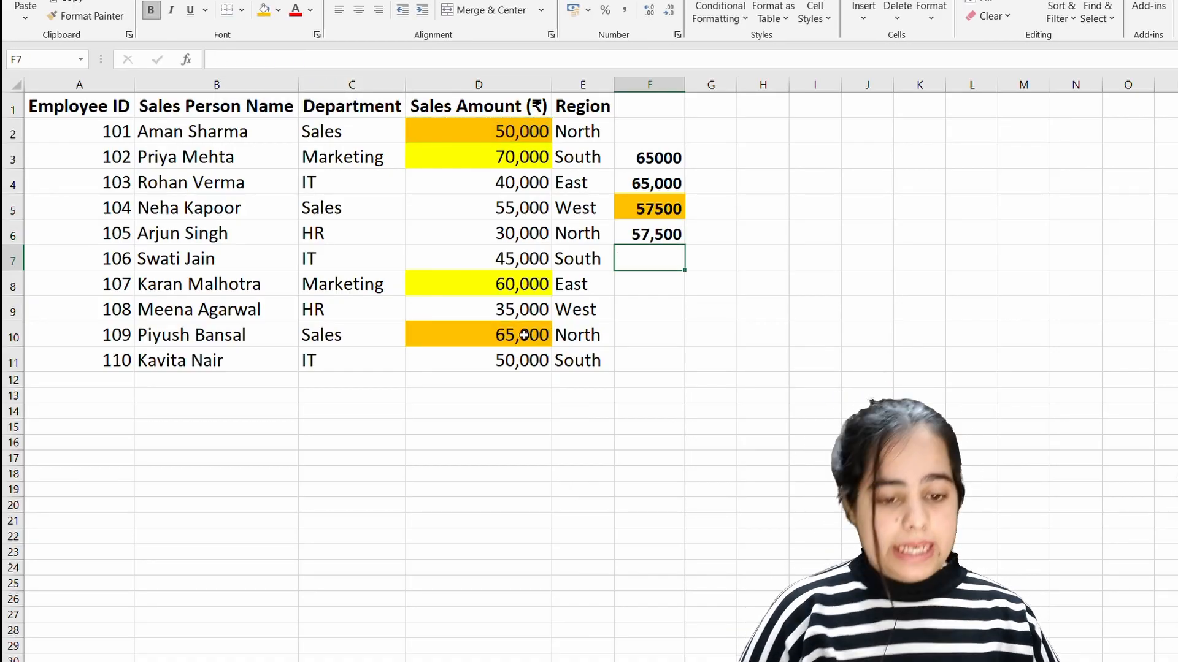